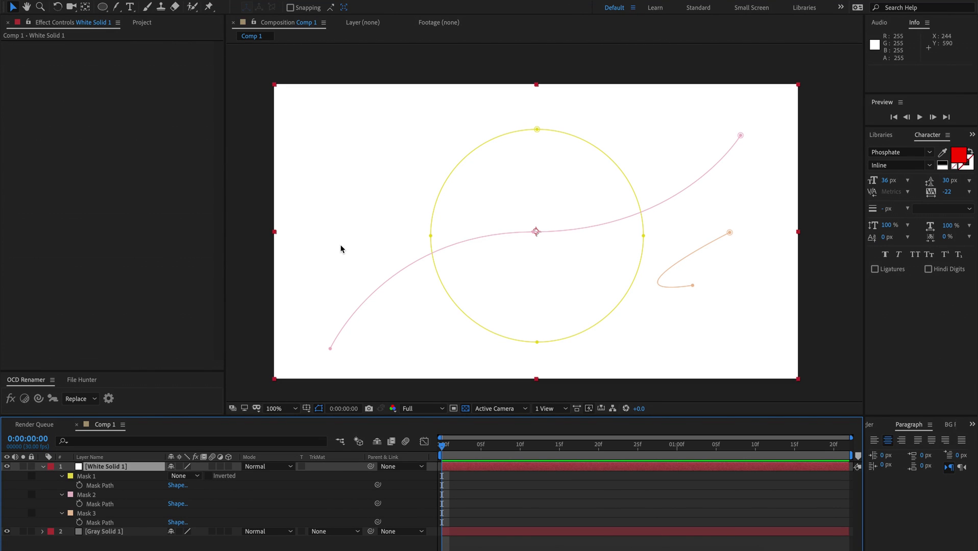
Step: Apply Thicc Stroke to White Solid 1 through the quick effect search using 'thicc'
key("ctrl+space")
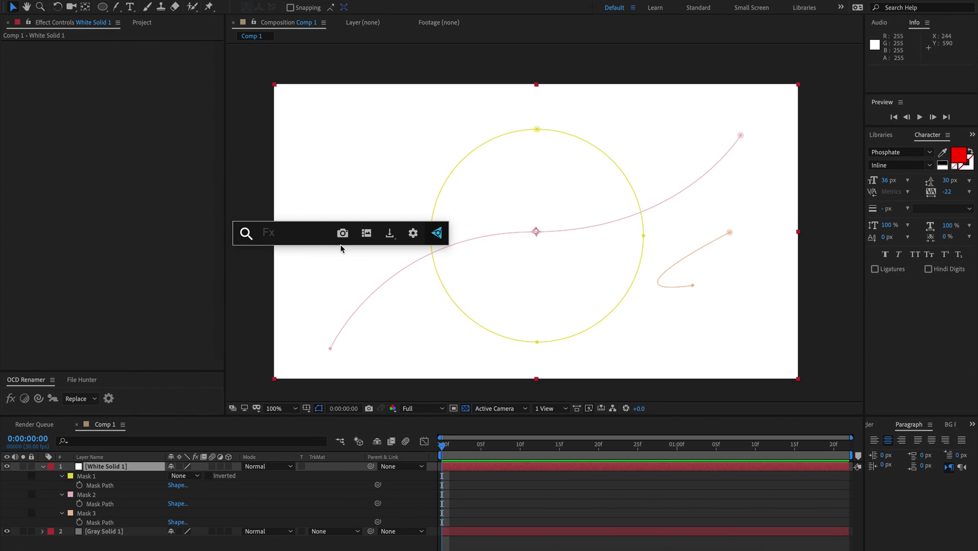
type("thicc")
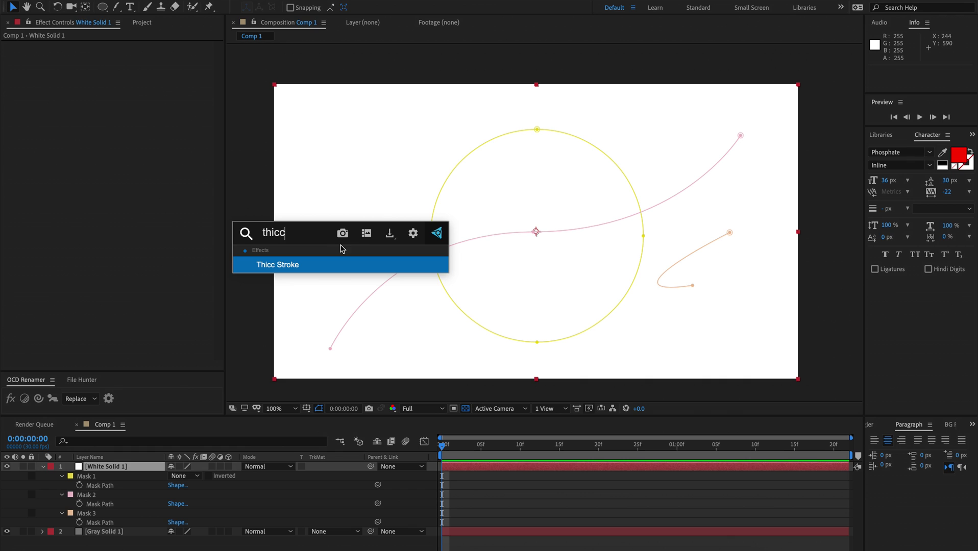
key("Return")
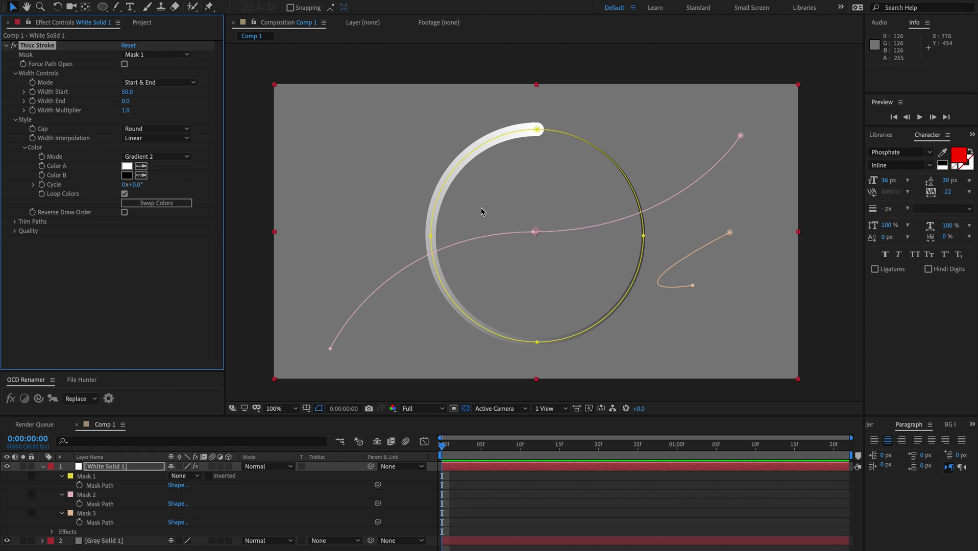
Step: Thicken the circle's stroke with Width Start 110.6 and Width Multiplier 1.3
left_click(279, 199)
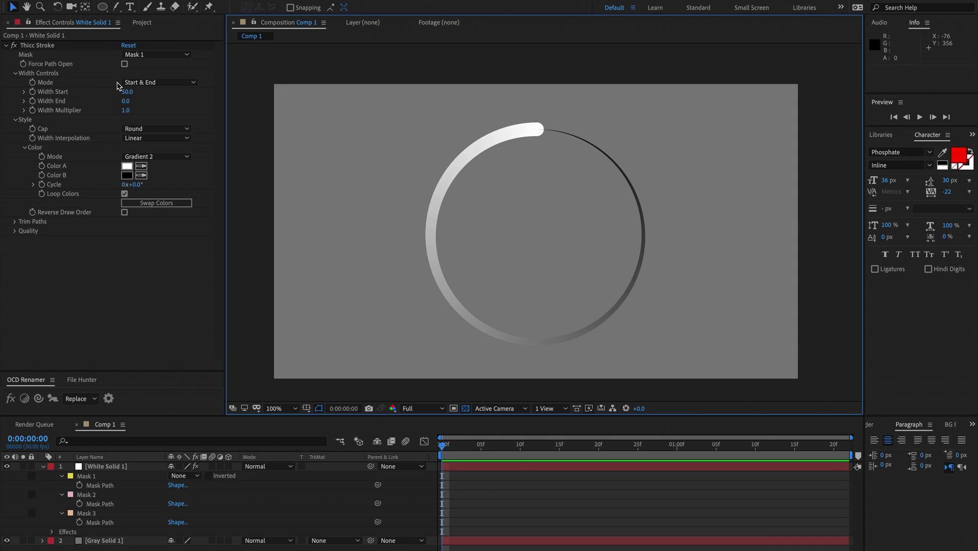
left_click(137, 82)
left_click(94, 97)
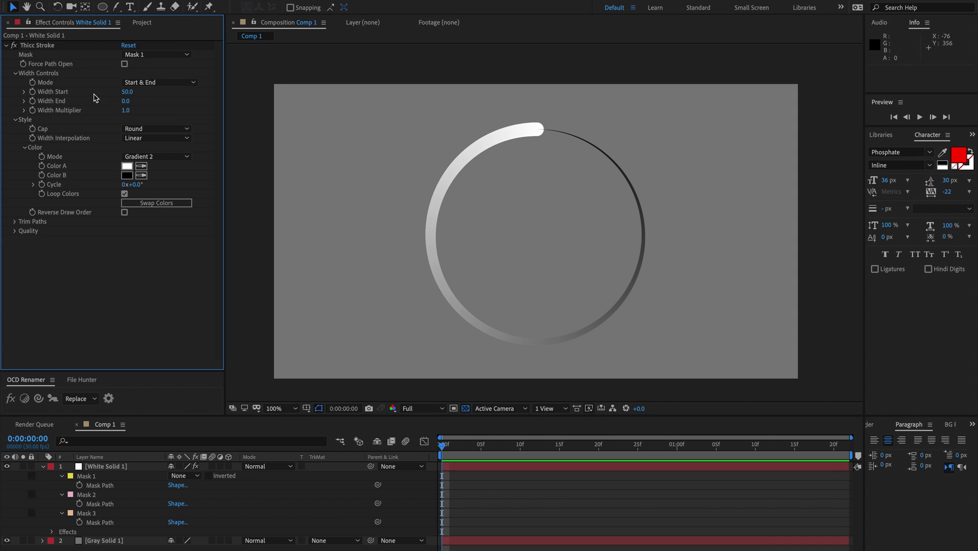
mouse_move(127, 92)
left_mouse_down()
mouse_move(193, 98)
mouse_move(319, 153)
left_mouse_up()
left_click(253, 161)
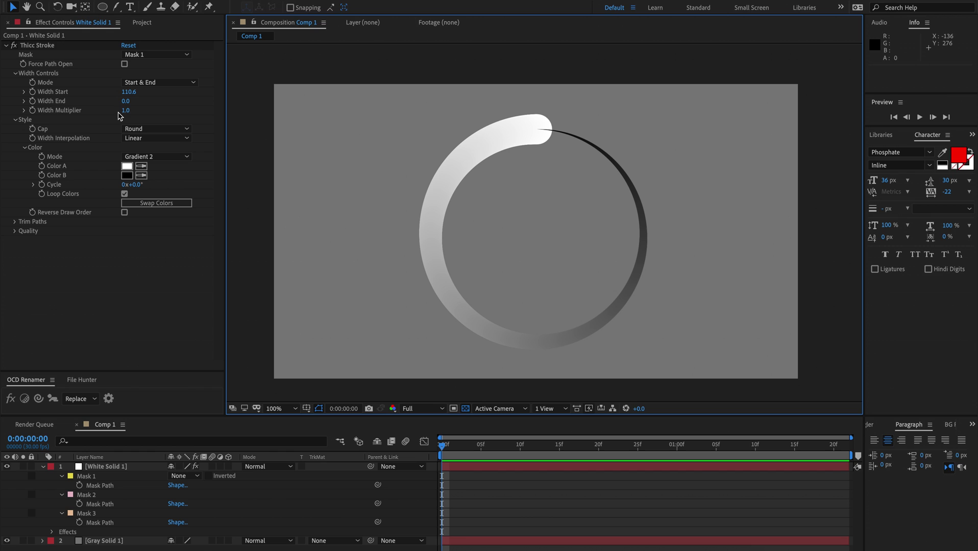
left_click_drag(125, 111, 143, 112)
Step: Keep the Start & End width mode and try Butt caps before restoring Round caps
left_click(149, 83)
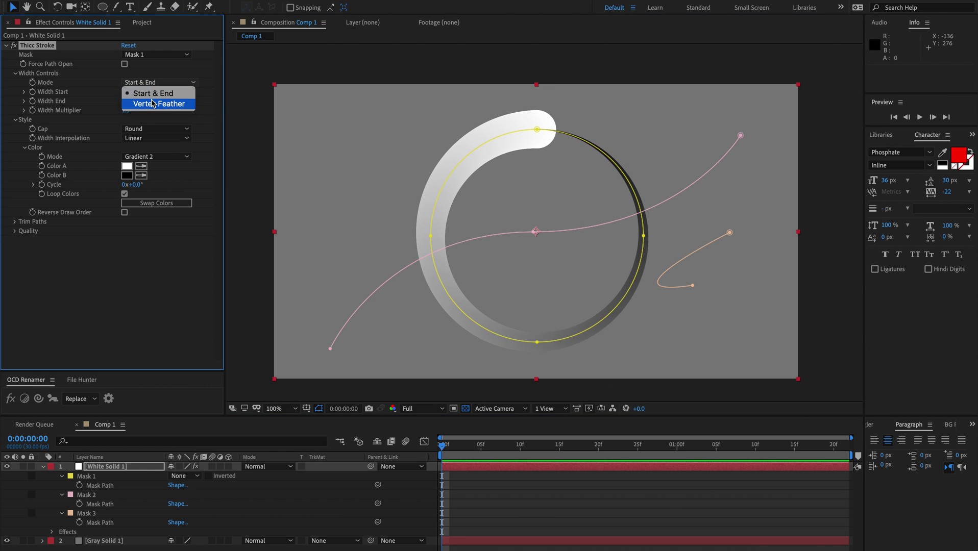
left_click(131, 92)
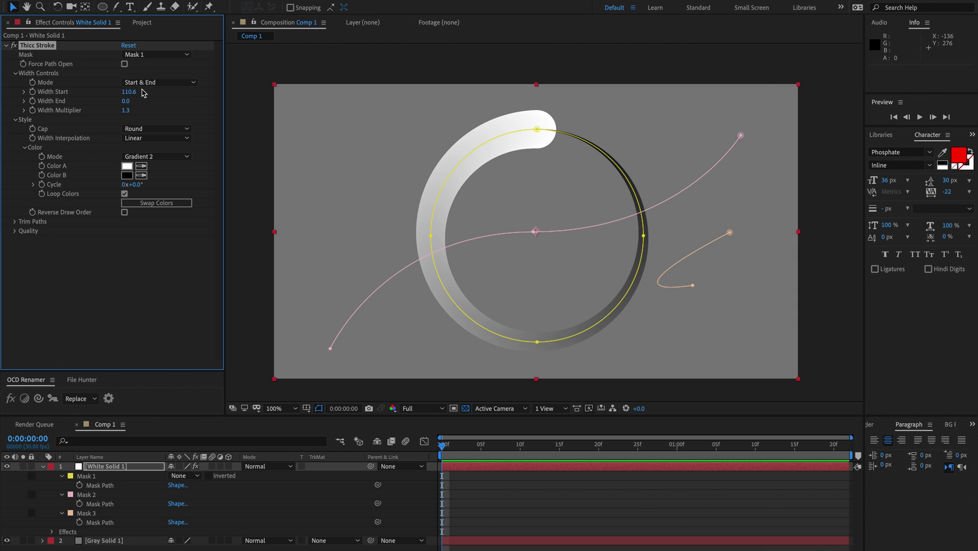
left_click(136, 129)
left_click(141, 149)
left_click(140, 129)
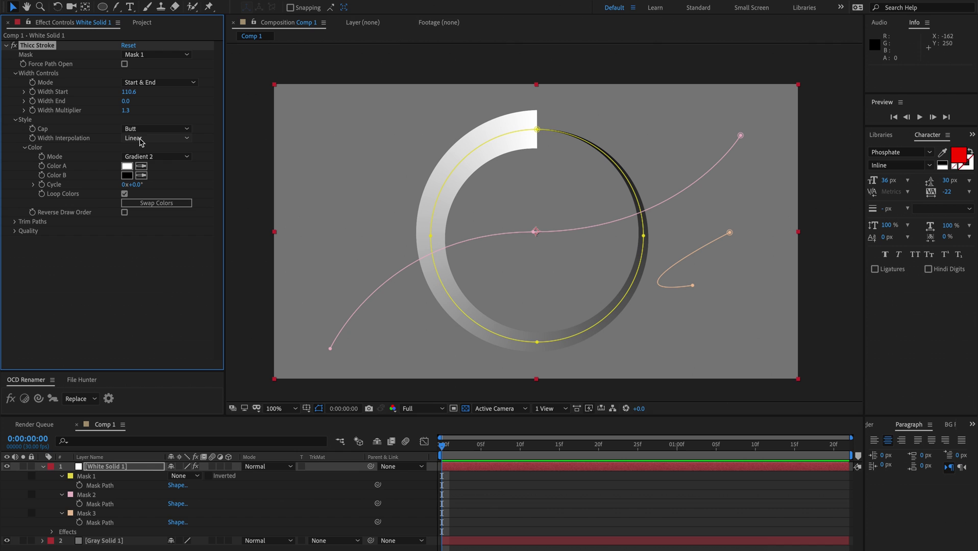
left_click(142, 139)
Step: Widen Width Start to 396.6 and set Width Interpolation to Smooth
mouse_move(127, 94)
left_mouse_down()
mouse_move(307, 101)
mouse_move(288, 100)
left_mouse_up()
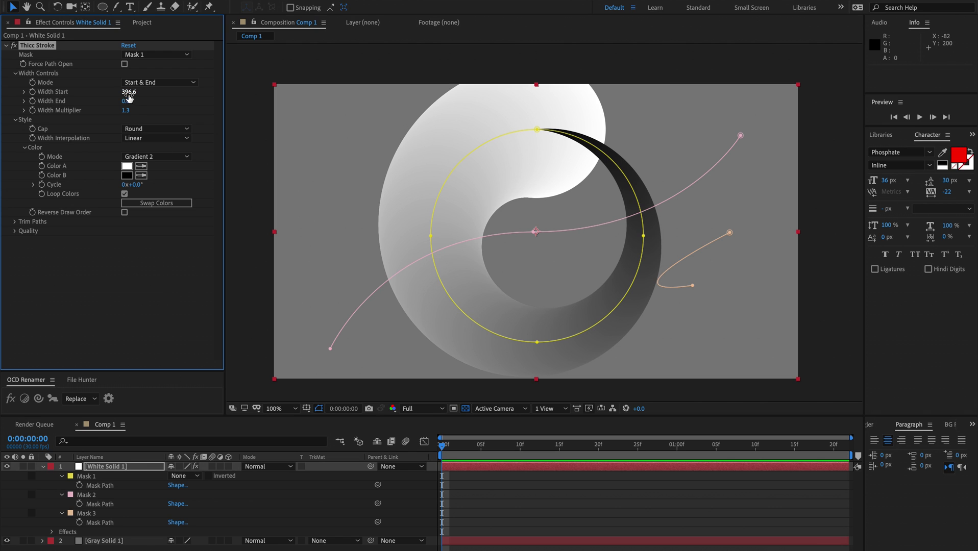
left_click(155, 138)
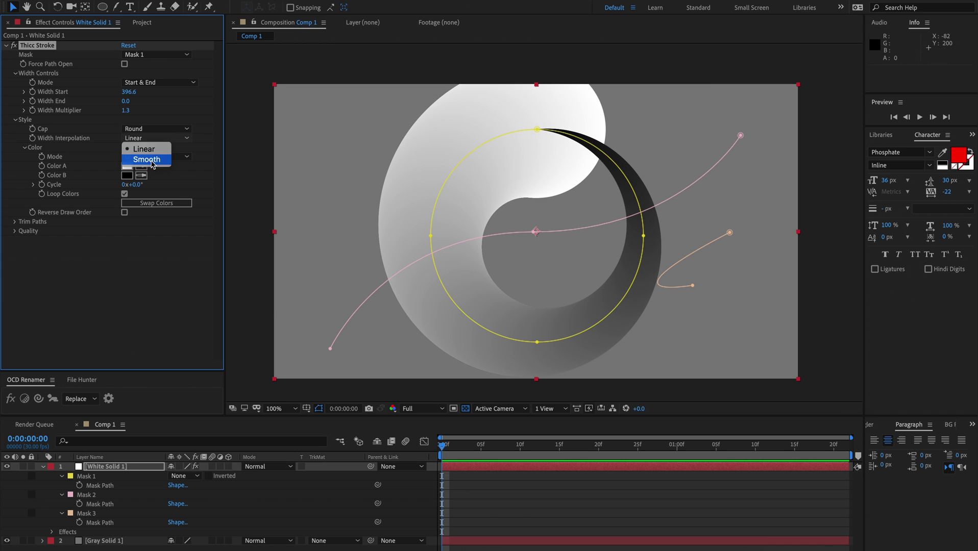
left_click(148, 160)
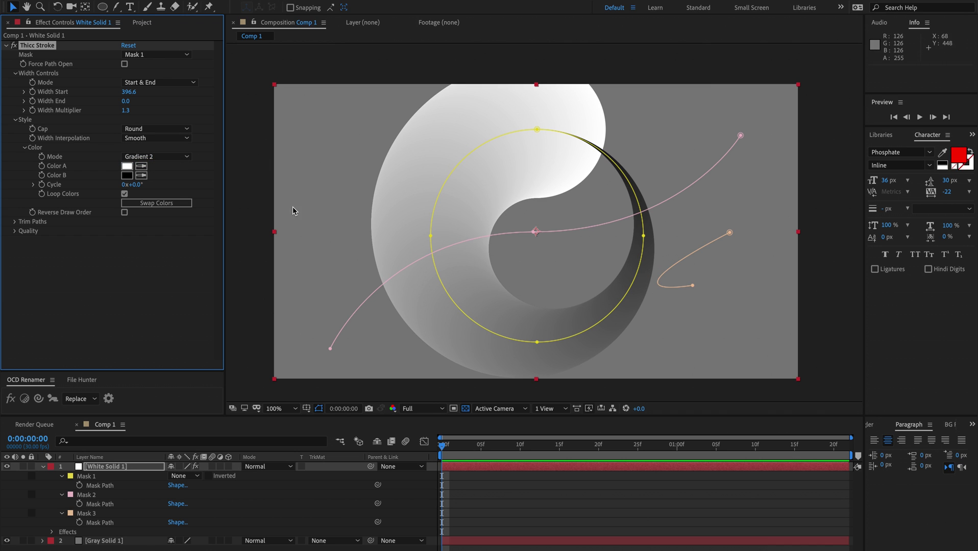
left_click(267, 212)
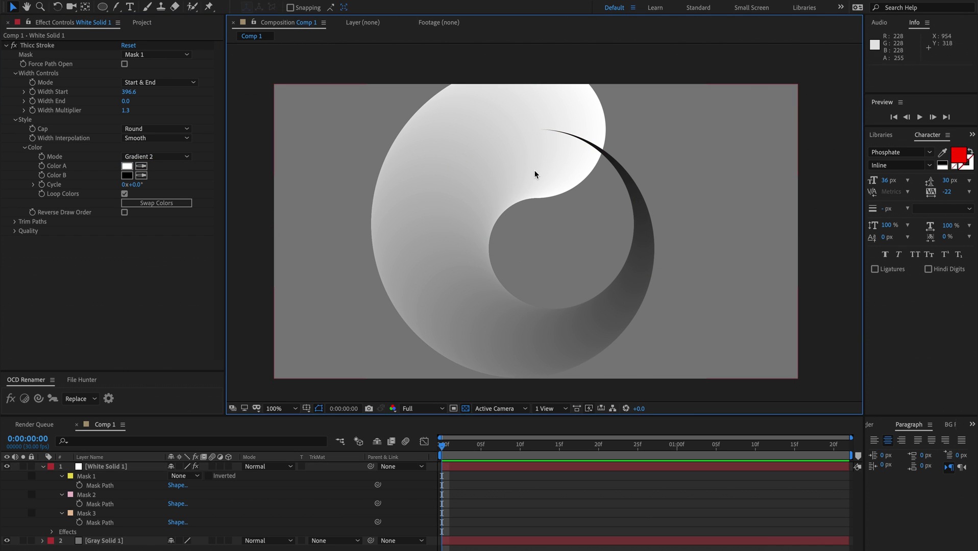
left_click(519, 148)
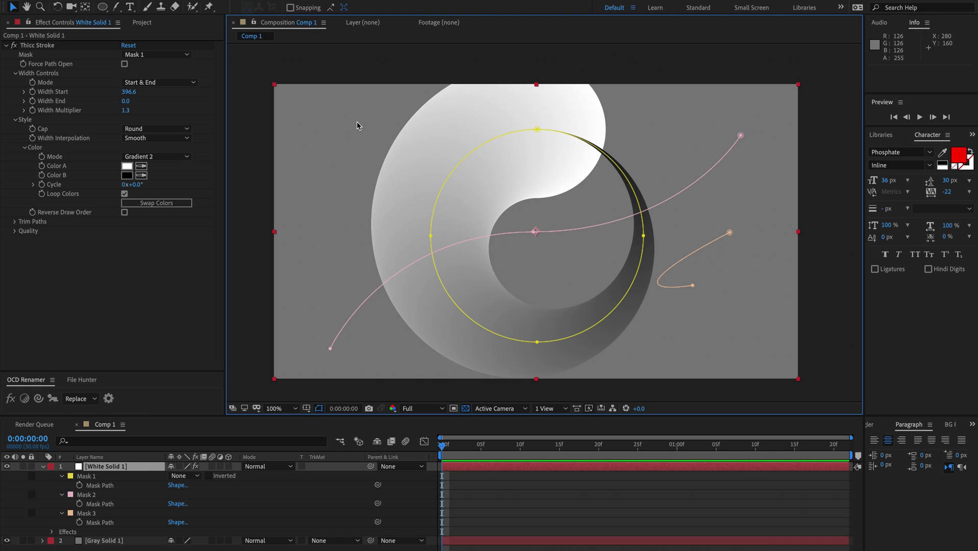
Step: Switch the stroke colour mode to Gradient 3 after briefly trying Solid
left_click(127, 159)
left_click(136, 166)
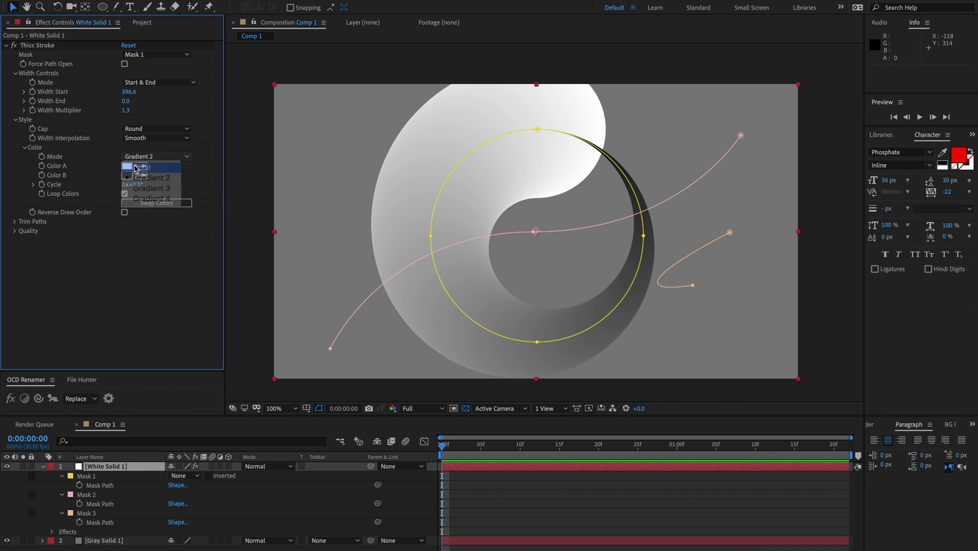
left_click(153, 156)
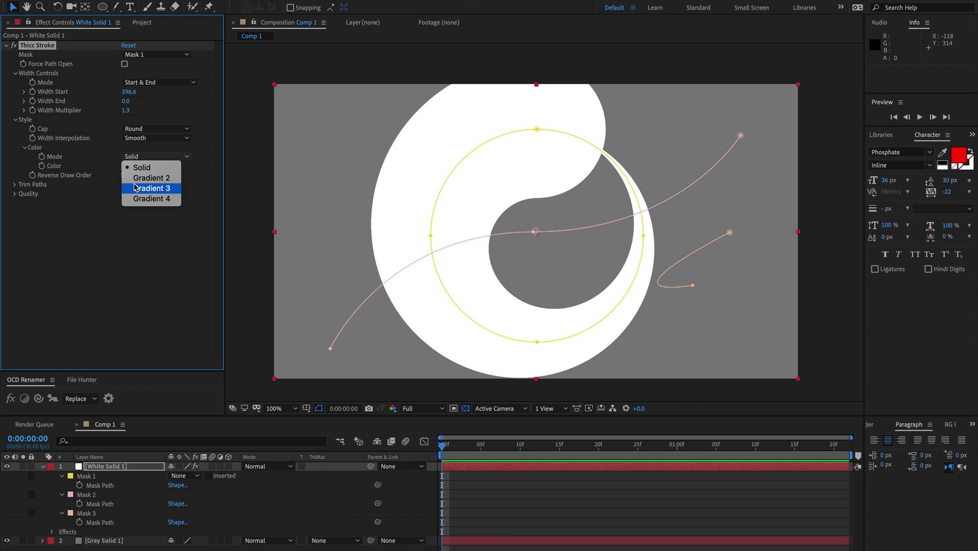
left_click(148, 187)
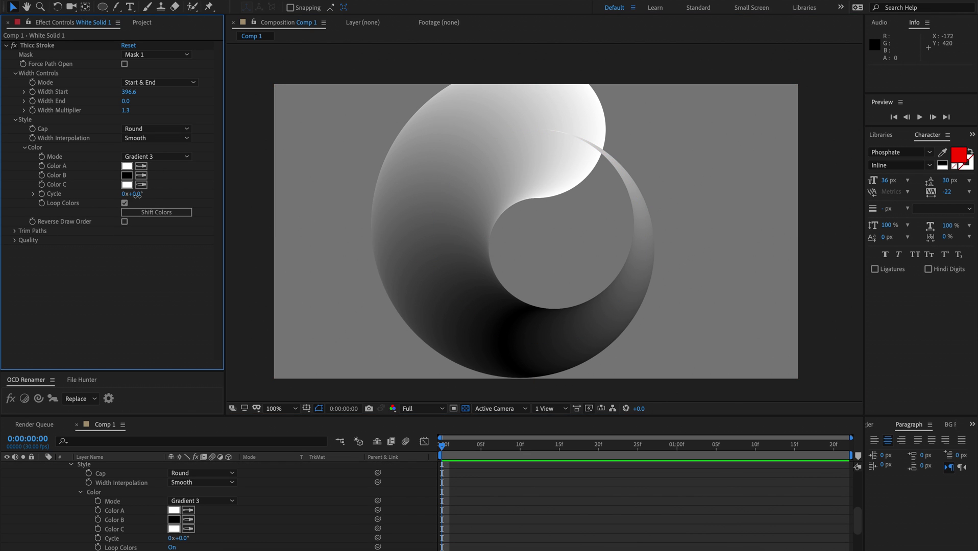
Step: Turn off Loop Colors and adjust the gradient Cycle, resetting it to 0° then rotating it
left_click_drag(133, 194, 268, 201)
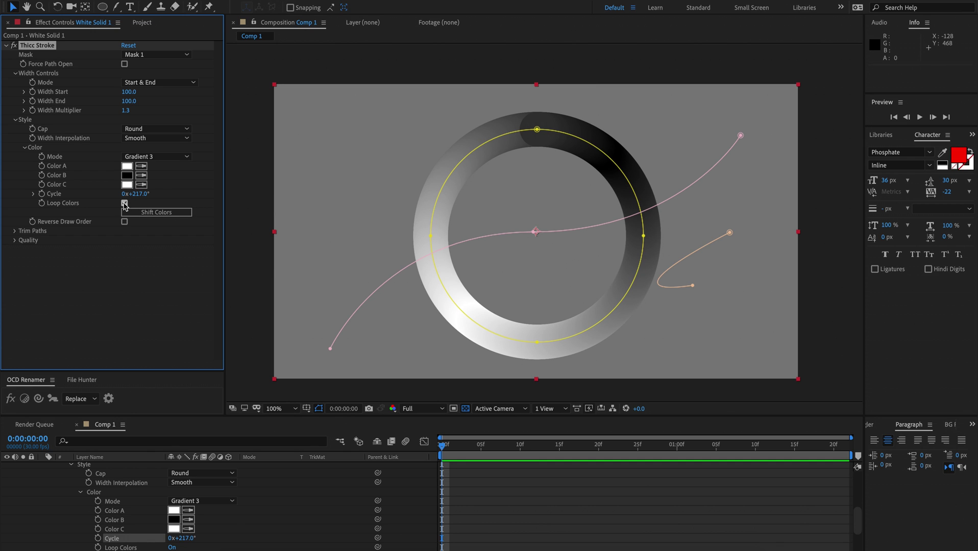
left_click(124, 204)
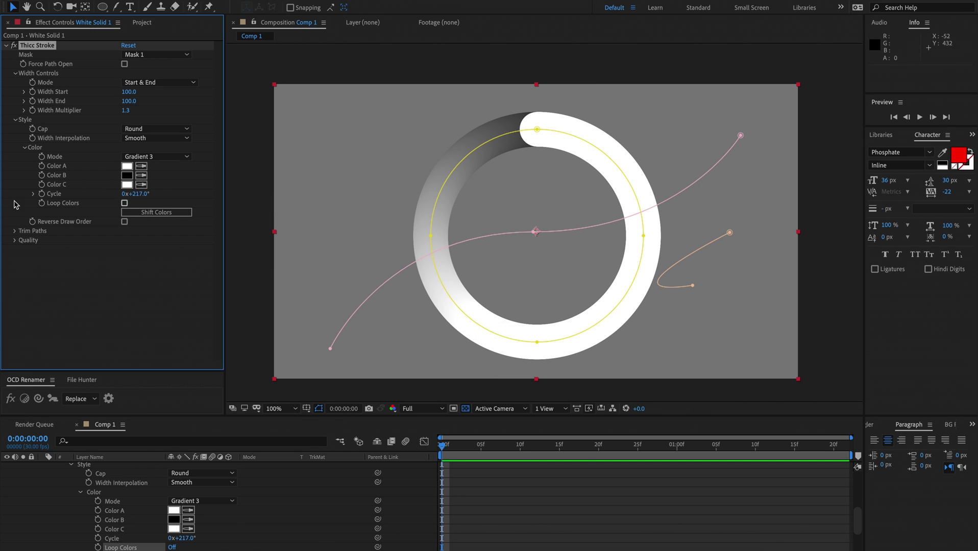
left_click(136, 194)
type("0")
key("Return")
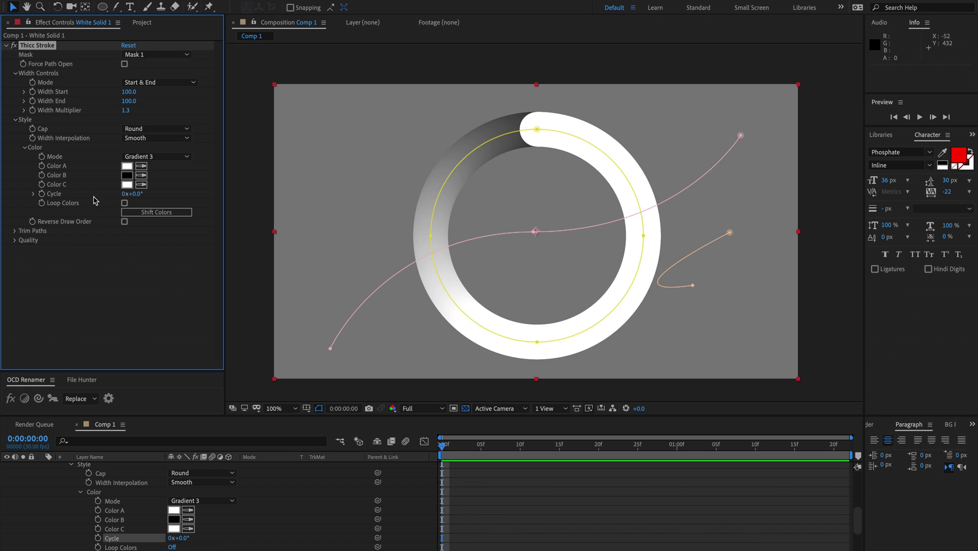
left_click_drag(140, 199, 199, 201)
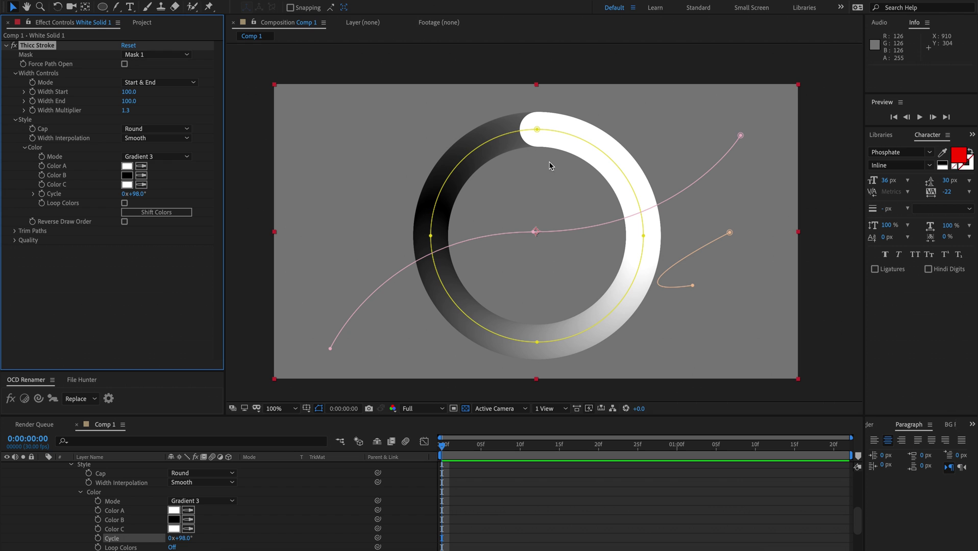
Step: Return the gradient Cycle to 0° and shift the colours forward and back
left_click(125, 212)
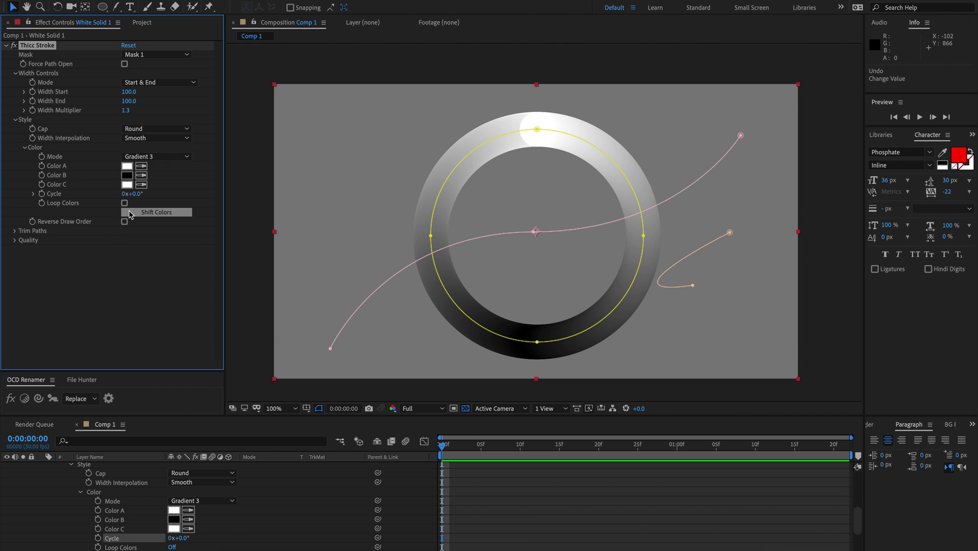
left_click(131, 212)
left_click(131, 213)
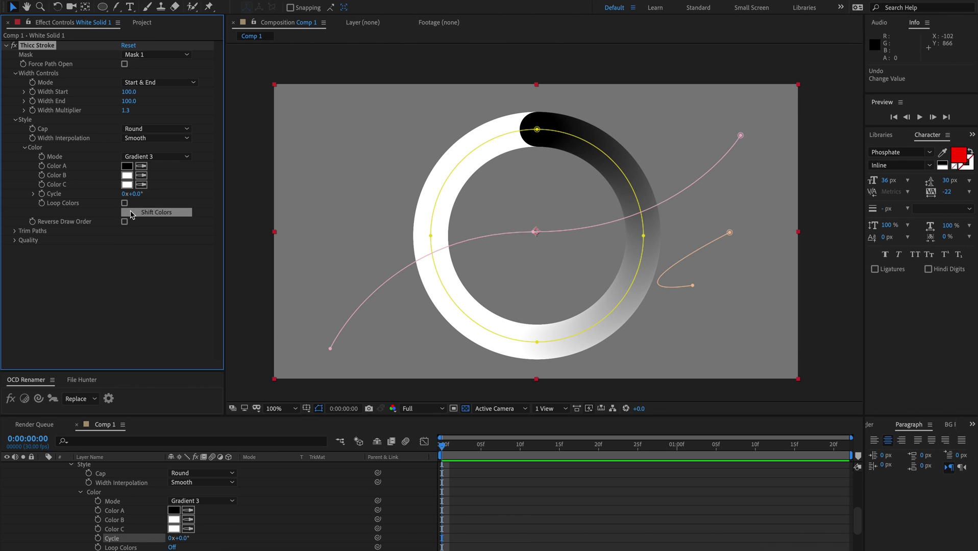
Step: Switch to Gradient 4, shift its colours, widen Width Start to 281.0 and enable Reverse Draw Order
left_click(143, 156)
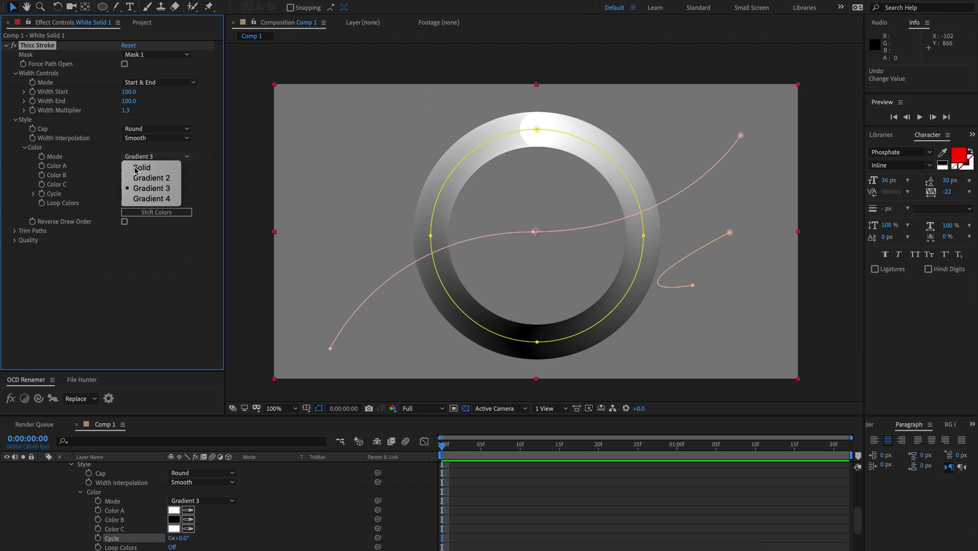
left_click(137, 200)
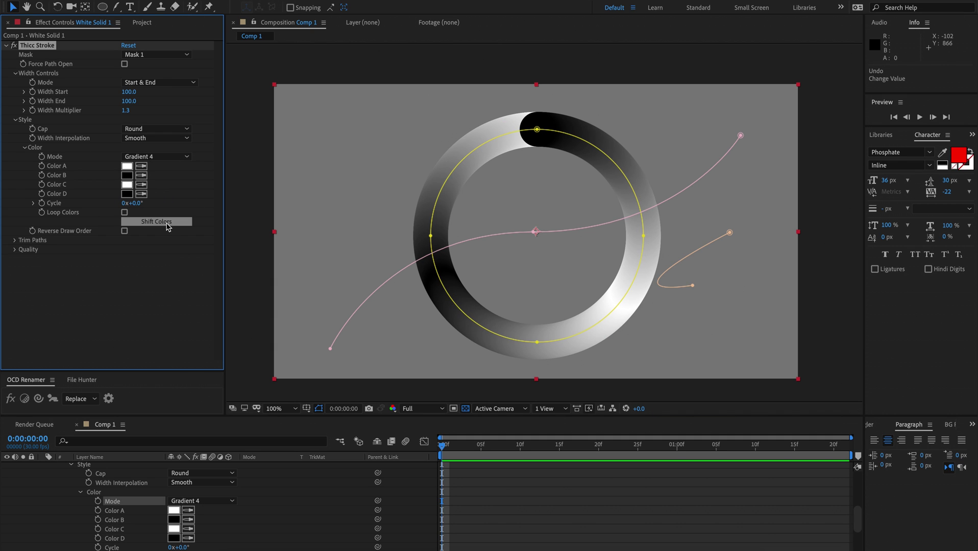
left_click(167, 223)
left_click(169, 223)
mouse_move(128, 92)
left_mouse_down()
mouse_move(309, 114)
mouse_move(242, 113)
left_mouse_up()
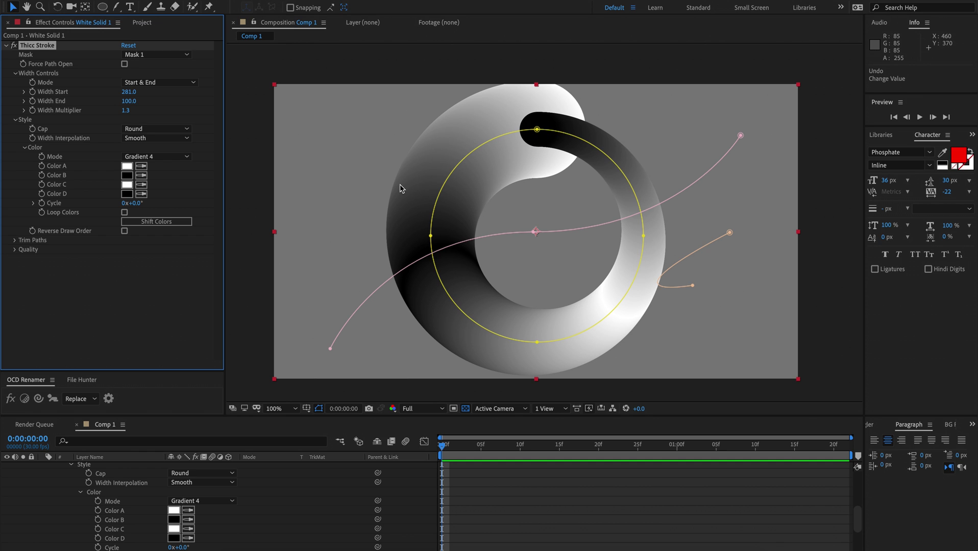
left_click(124, 231)
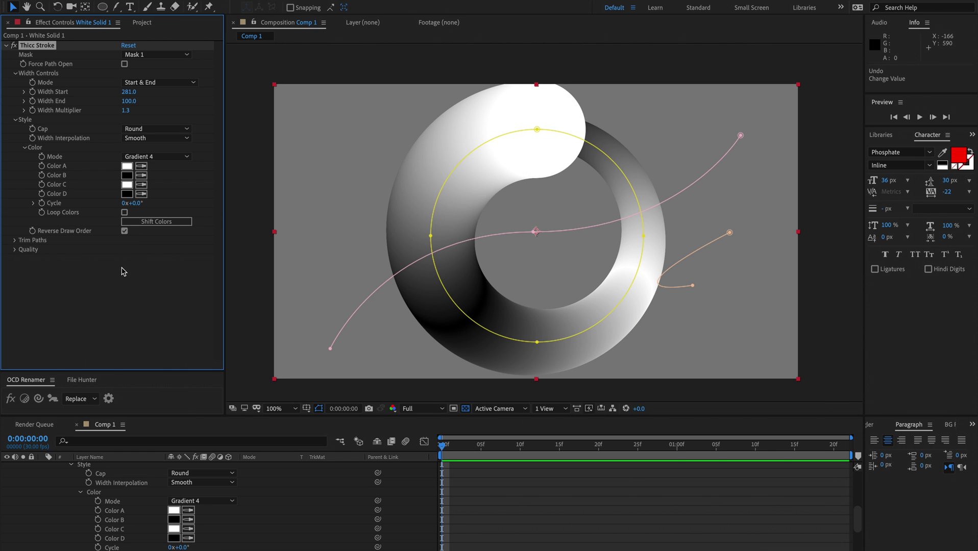
Step: Expand Trim Paths and set its Start to 17.0%
left_click(16, 240)
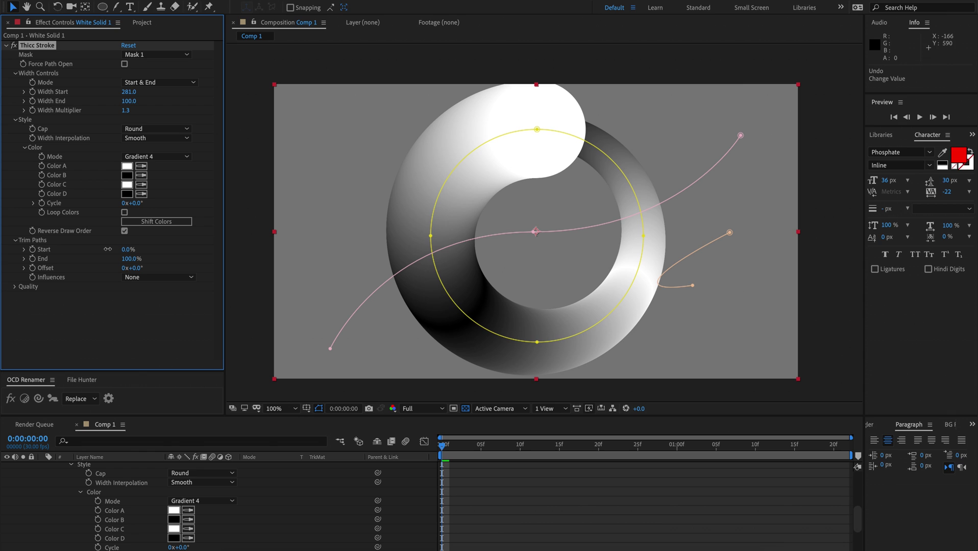
left_click_drag(114, 250, 100, 249)
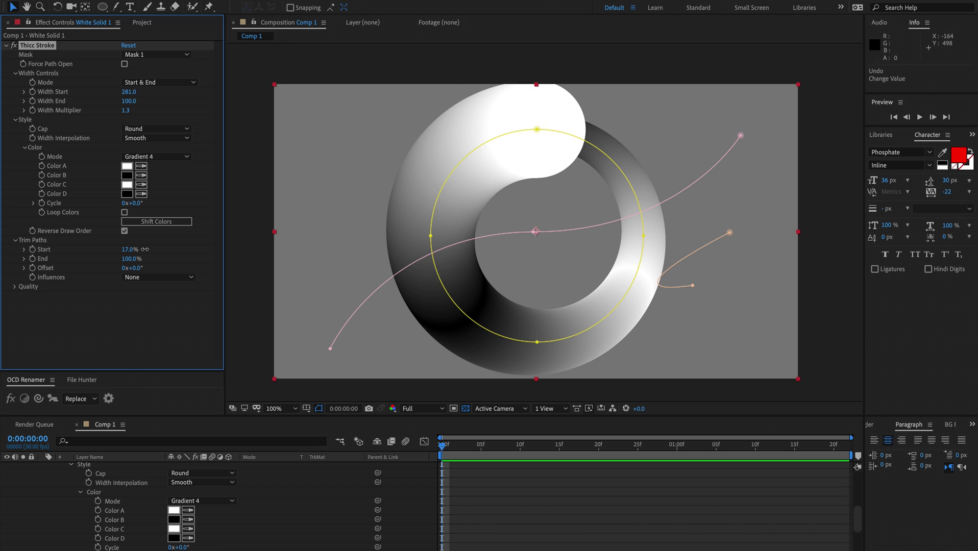
mouse_move(145, 249)
left_mouse_down()
mouse_move(123, 249)
mouse_move(134, 253)
left_mouse_up()
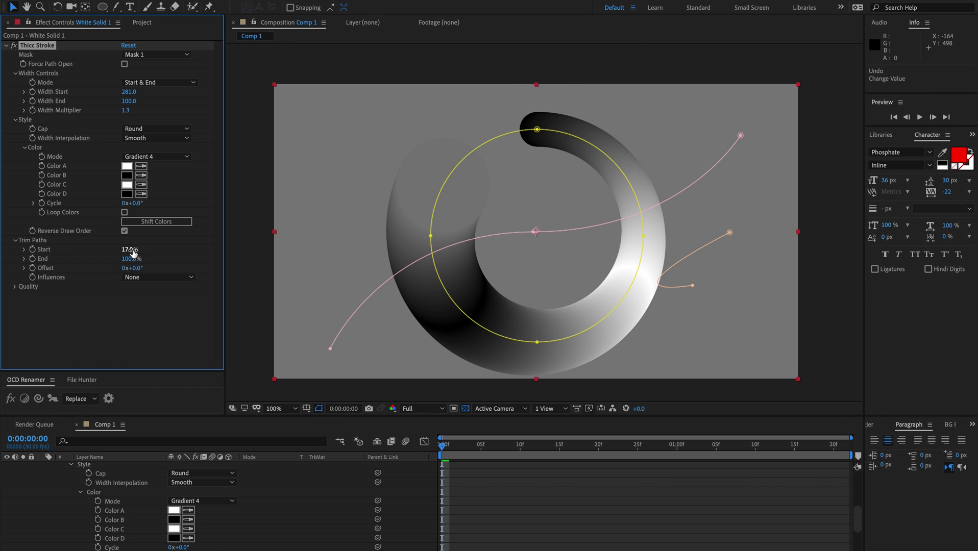
Step: Set trim Influences to Width & Color and trim the stroke to 12–76% with a 98° offset
left_click(135, 279)
key("Escape")
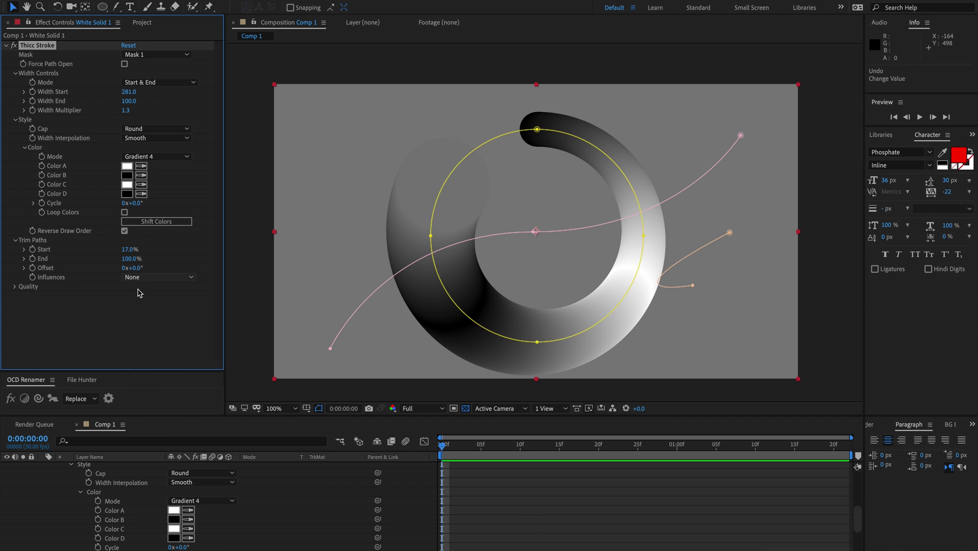
left_click(138, 277)
left_click(136, 269)
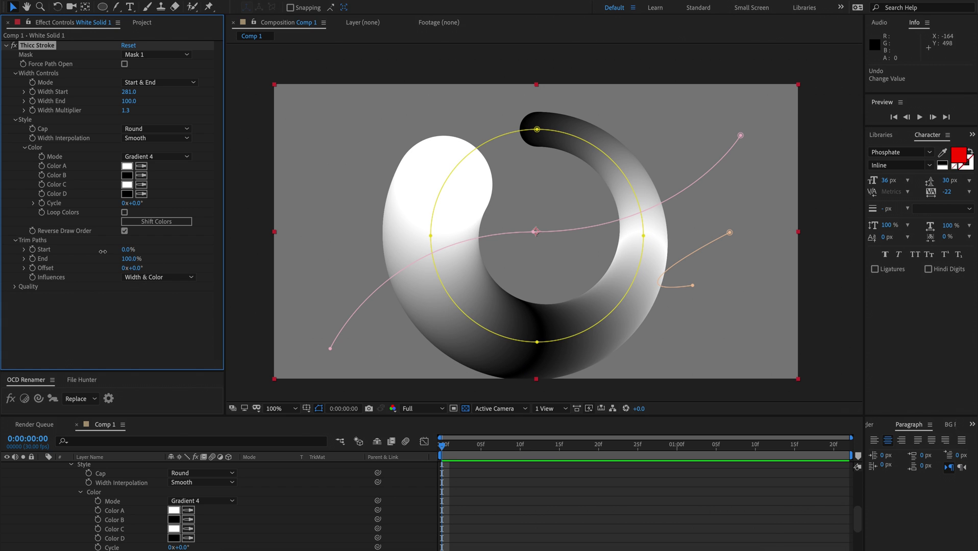
mouse_move(103, 252)
left_mouse_down()
mouse_move(275, 287)
mouse_move(206, 290)
left_mouse_up()
left_click(168, 278)
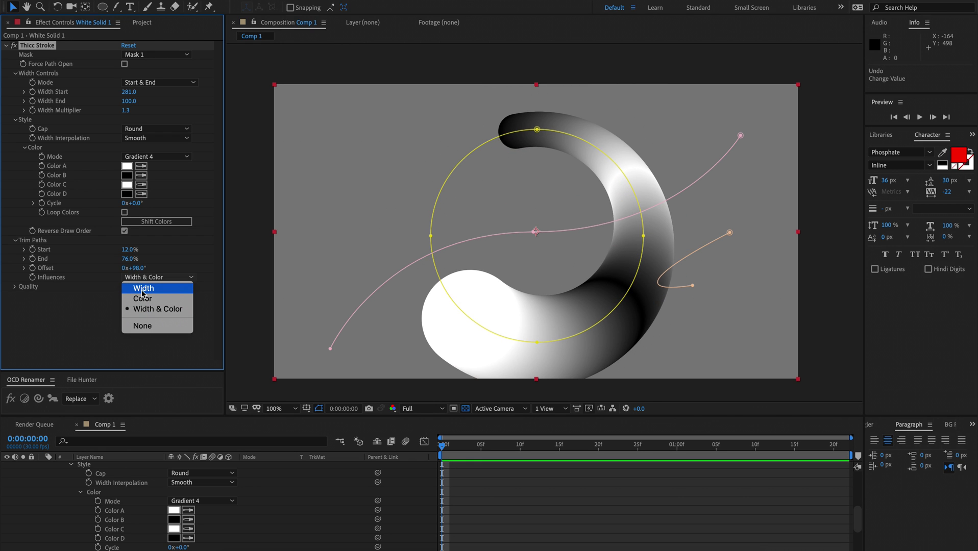
left_click(70, 325)
left_click(73, 315)
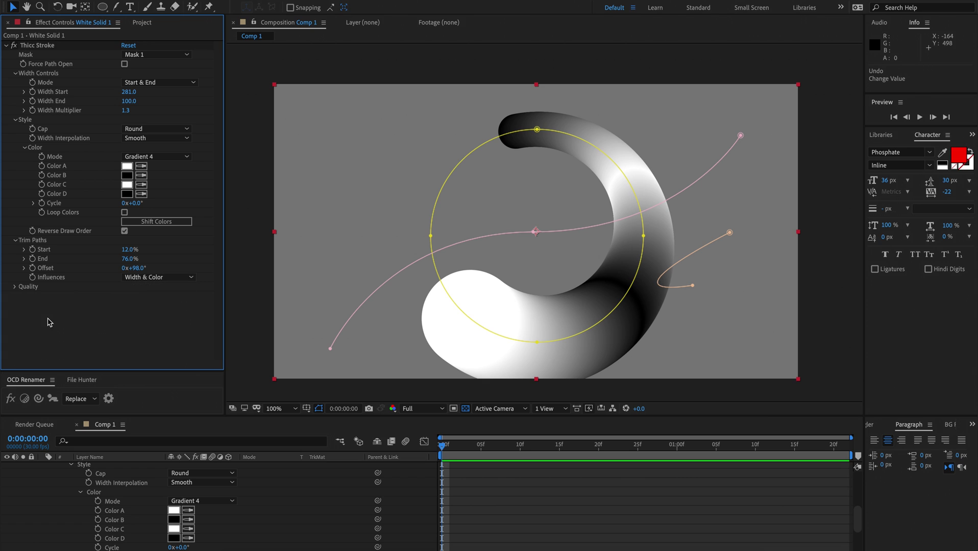
Step: Reveal the Quality settings, stroke Mask 3 instead, and switch the caps to Butt
left_click(15, 287)
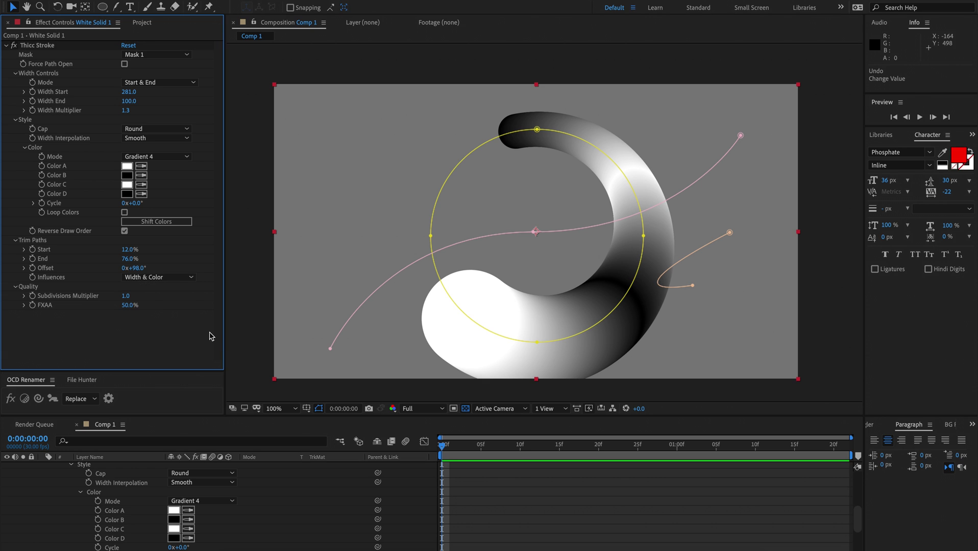
left_click(140, 57)
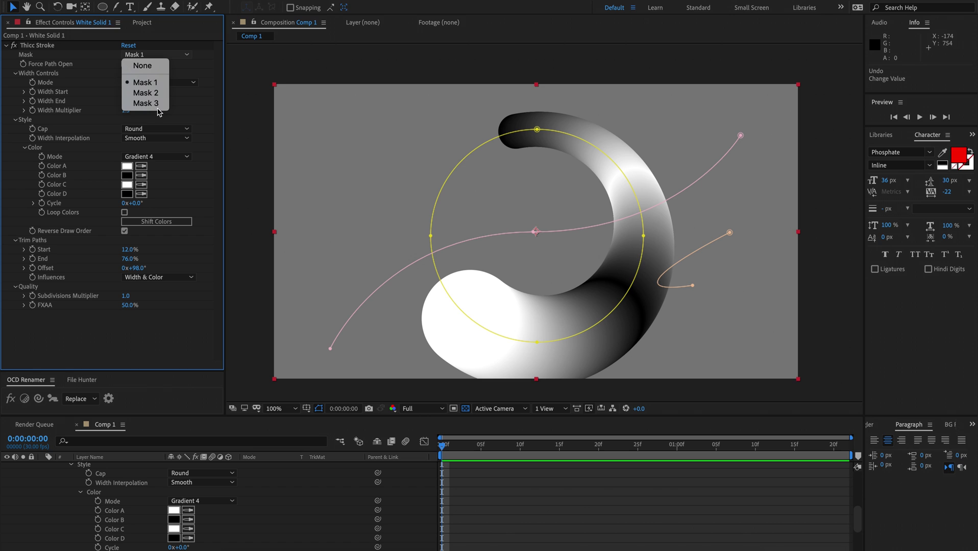
left_click(153, 104)
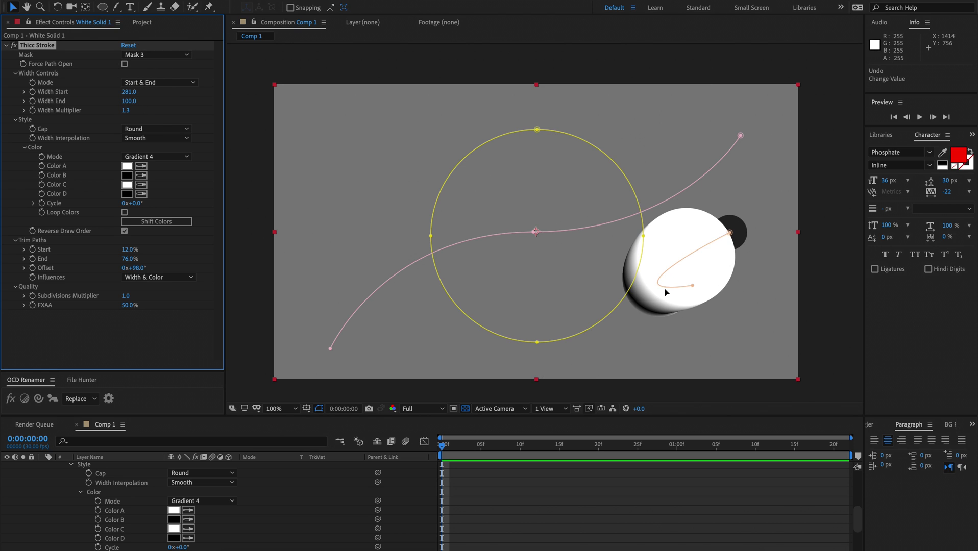
left_click(142, 84)
left_click(153, 93)
left_click(156, 129)
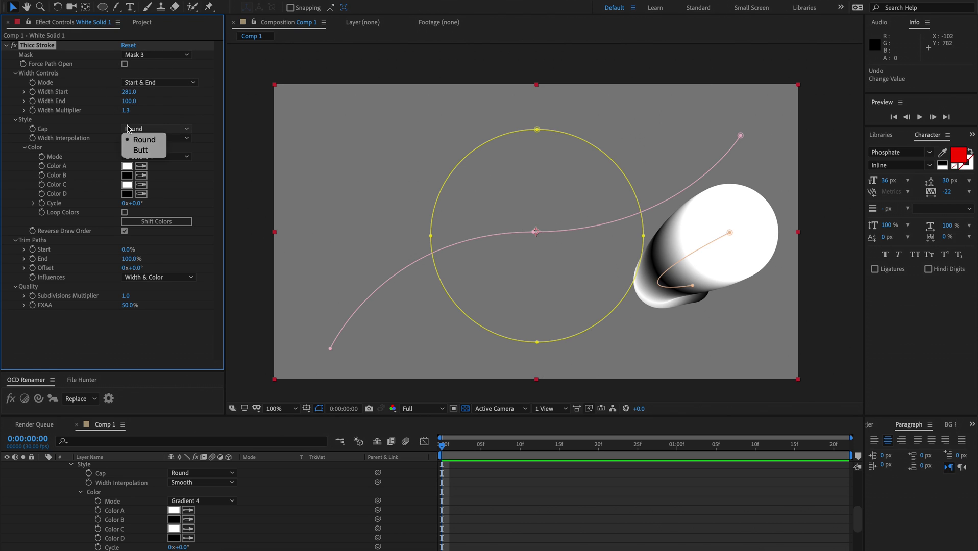
Step: Give the Mask 3 stroke Butt caps and a Solid colour mode
left_click(140, 149)
left_click(144, 157)
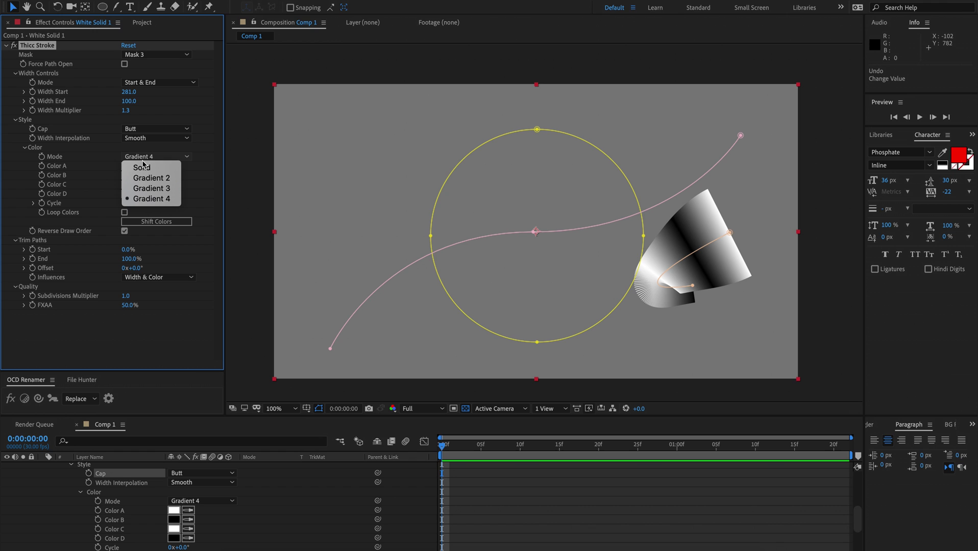
left_click(138, 167)
scroll(630, 281, "up", 2)
scroll(630, 282, "right", 5)
scroll(587, 268, "down", 2)
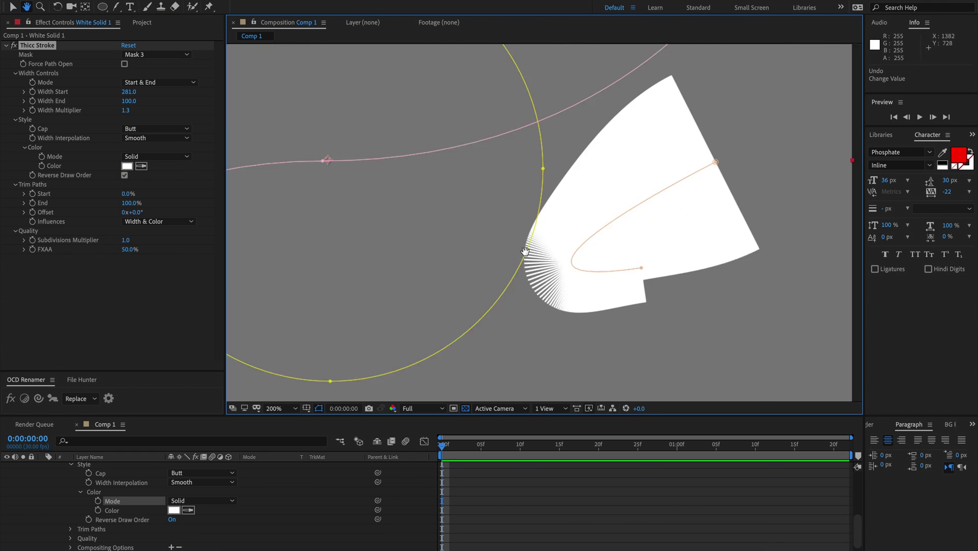
Step: Set Subdivisions Multiplier to 2.0 and reshape Mask 3's end vertex into a smooth hook
mouse_move(555, 248)
left_mouse_down()
mouse_move(554, 220)
mouse_move(574, 361)
mouse_move(556, 249)
left_mouse_up()
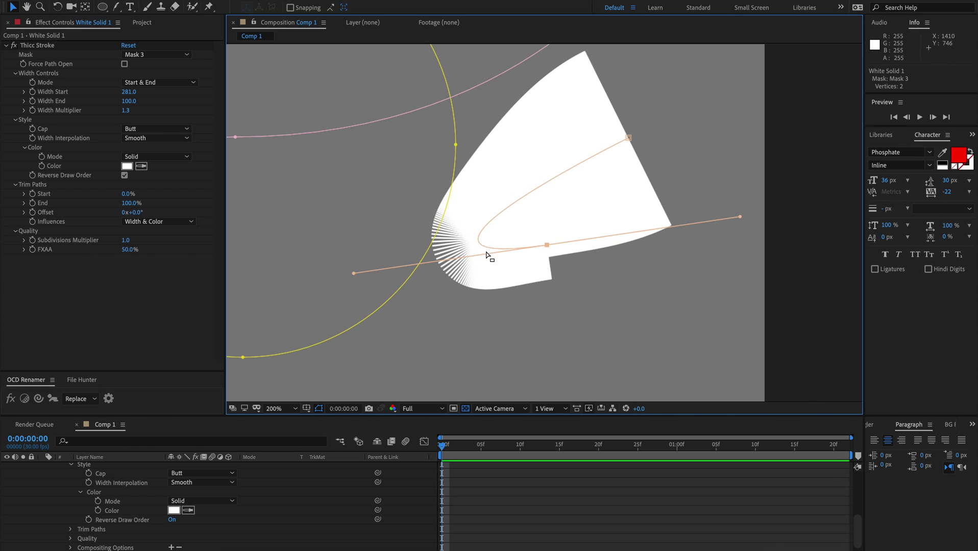
left_click_drag(376, 258, 418, 288)
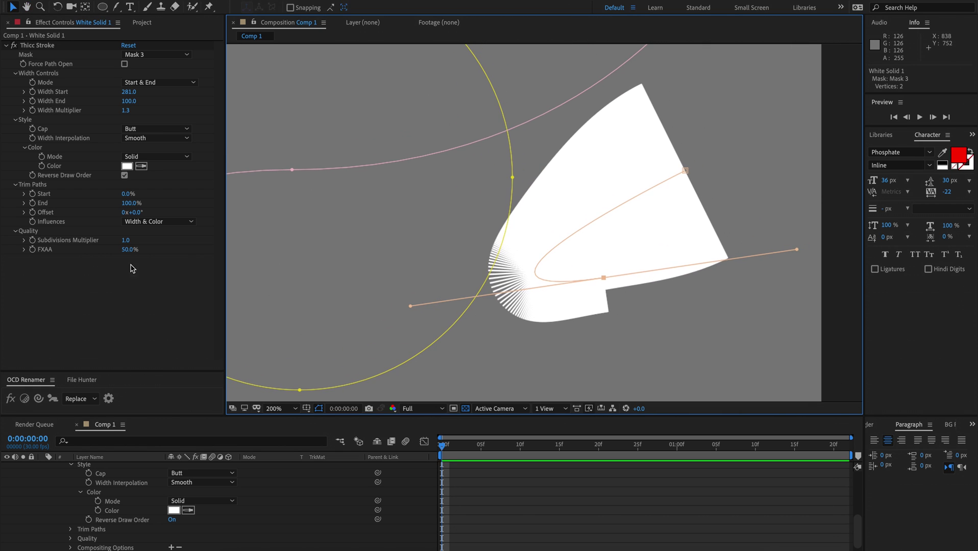
left_click_drag(129, 242, 136, 242)
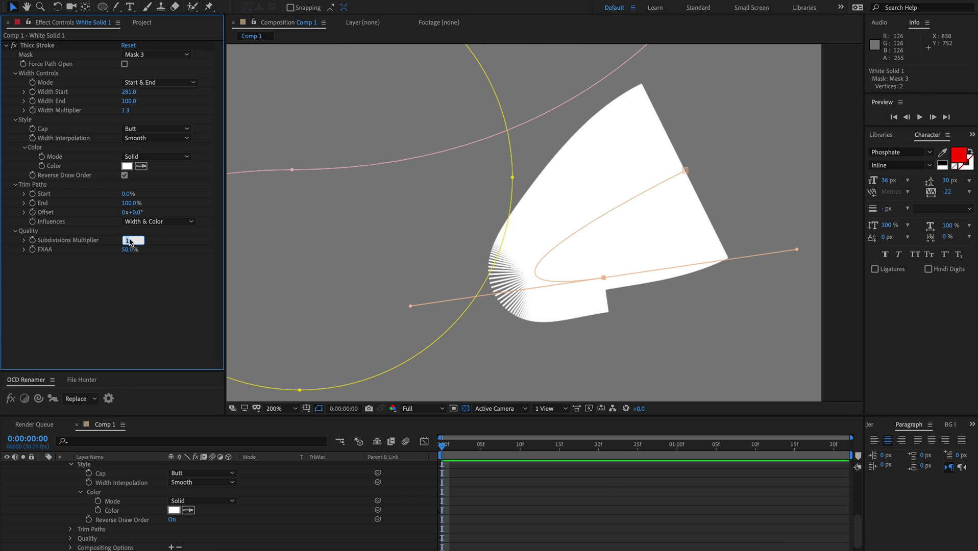
left_click(604, 278, "alt+super")
mouse_move(603, 278)
left_mouse_down()
mouse_move(601, 232)
mouse_move(596, 343)
left_mouse_up()
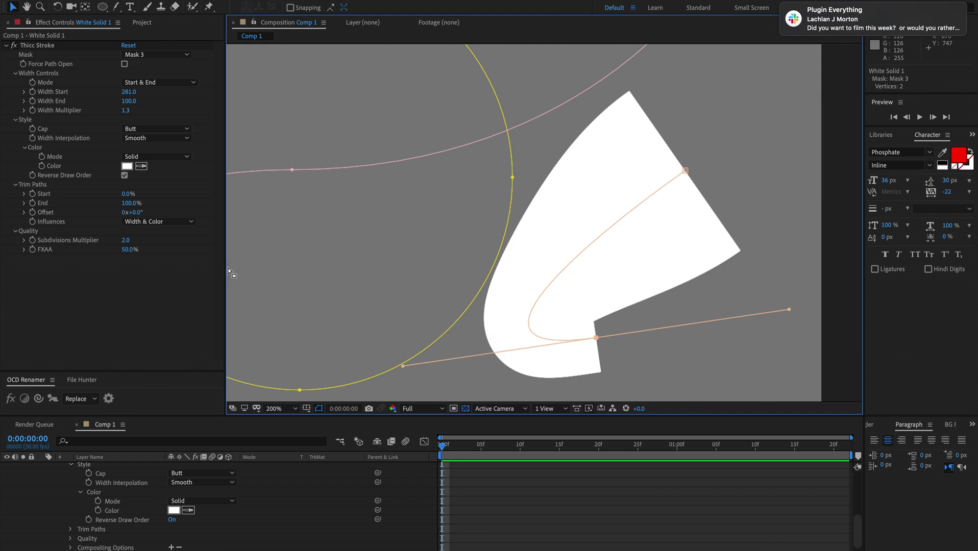
left_click_drag(567, 321, 486, 334)
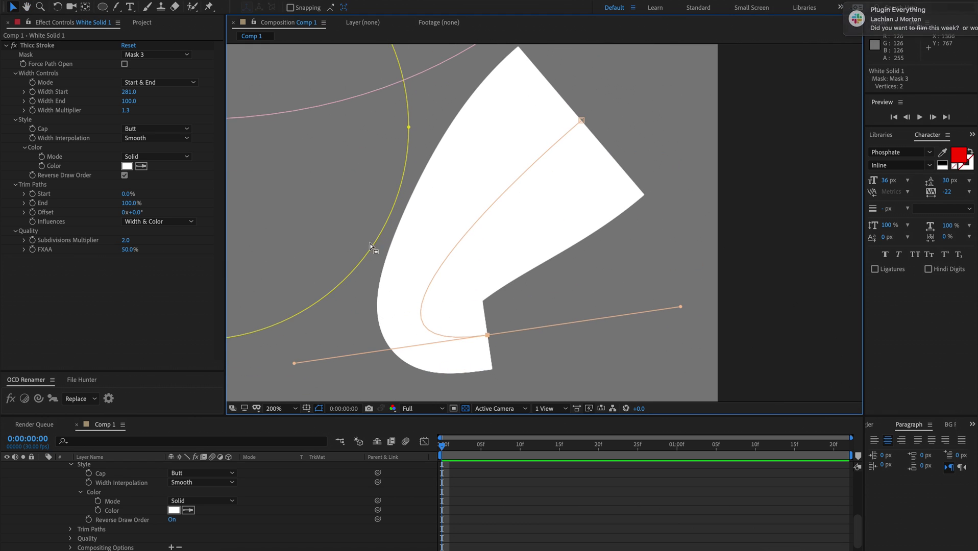
Step: Compare Subdivisions Multiplier at 1 and 2, leaving it at 2.0
left_click(125, 240)
type("1")
key("Return")
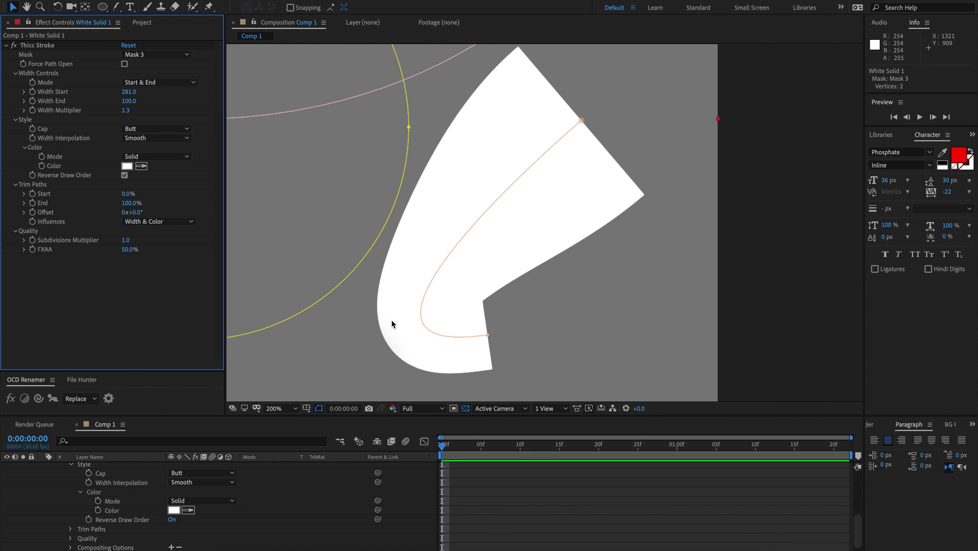
left_click(125, 241)
type("2")
key("Return")
Step: Frame the stroke's curve and raise FXAA to 100.0%
left_click_drag(415, 349, 423, 314)
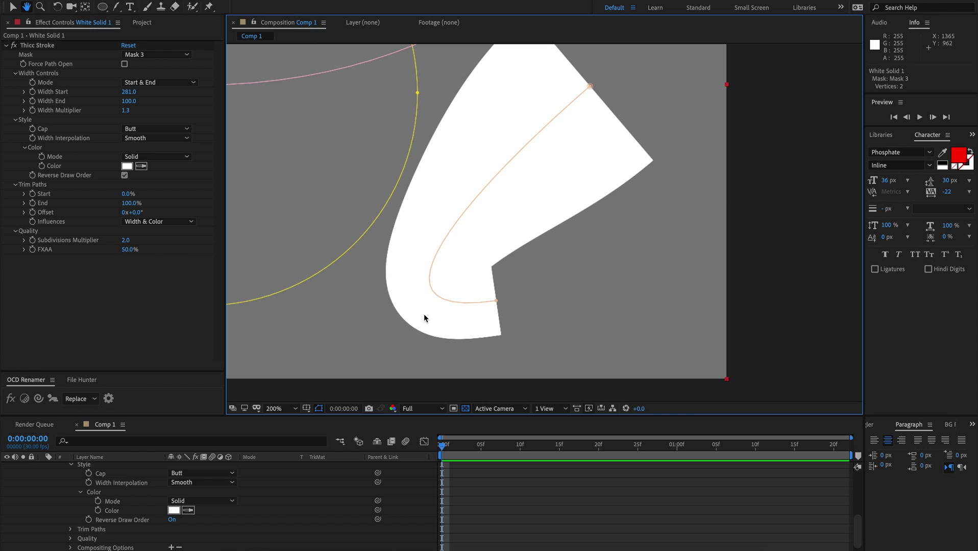
key("v")
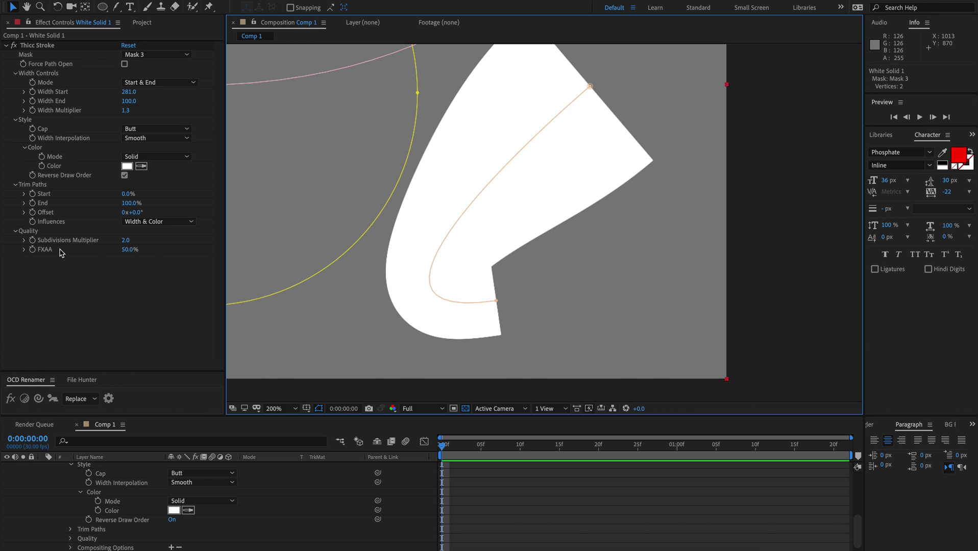
key("space")
left_click_drag(472, 188, 460, 216)
left_click_drag(125, 256, 181, 260)
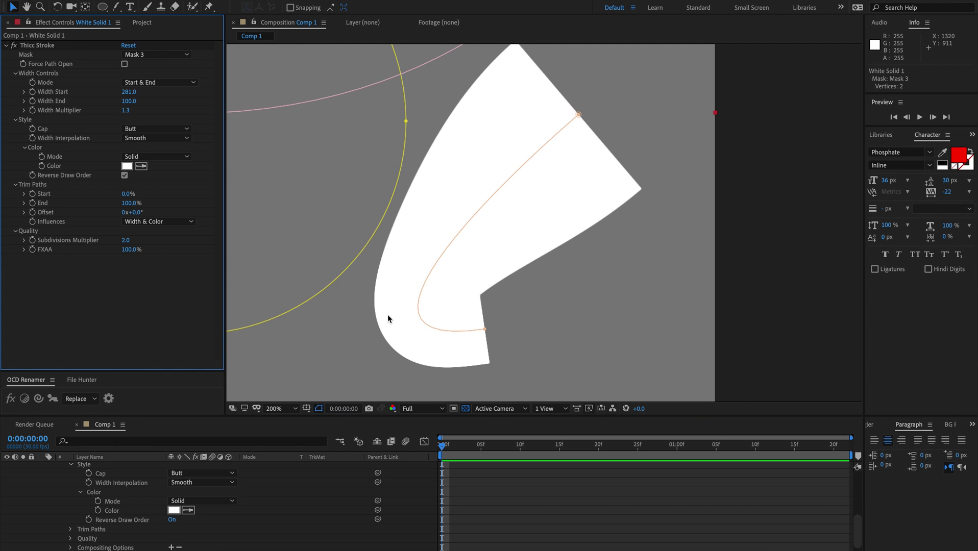
Step: Zoom in and pan the view onto the end of the stroke
scroll(388, 321, "down", 1)
key("space")
left_click_drag(400, 273, 477, 327)
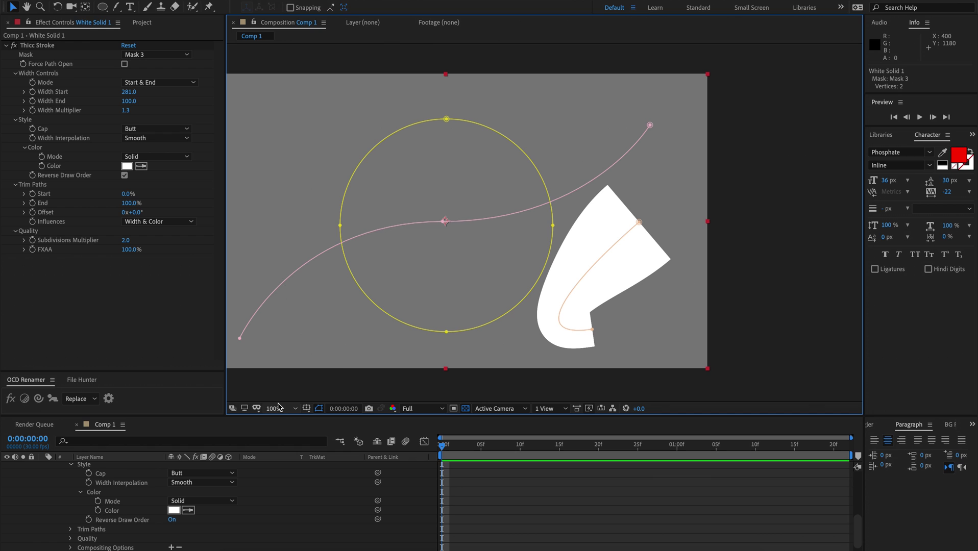
key("space")
mouse_move(363, 361)
left_mouse_down()
mouse_move(430, 367)
mouse_move(280, 279)
left_mouse_up()
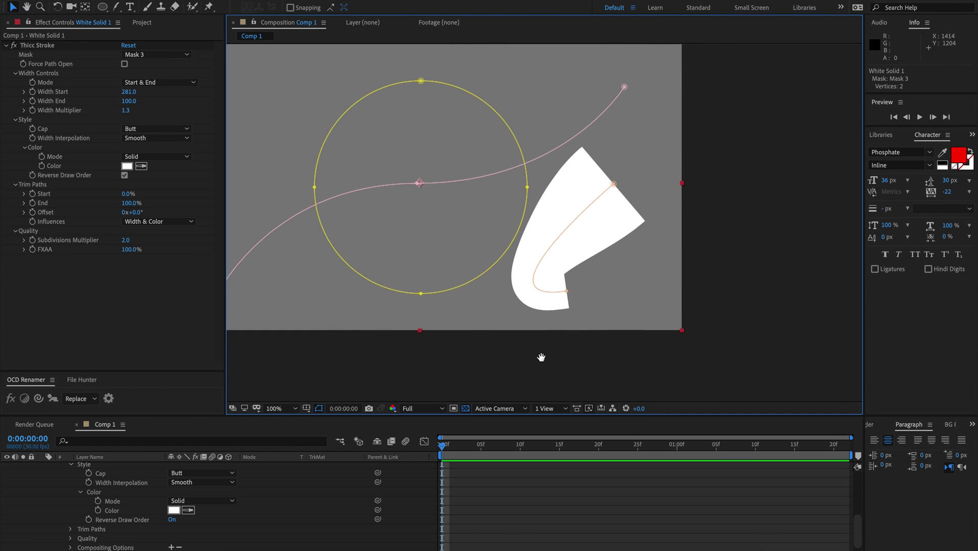
mouse_move(542, 356)
left_mouse_down()
mouse_move(531, 301)
mouse_move(463, 207)
mouse_move(469, 254)
left_mouse_up()
scroll(535, 300, "up", 5)
scroll(543, 313, "up", 3)
key("space")
Step: Set Subdivisions Multiplier to 5.0 and inspect the stroke edge up close
left_click(127, 241)
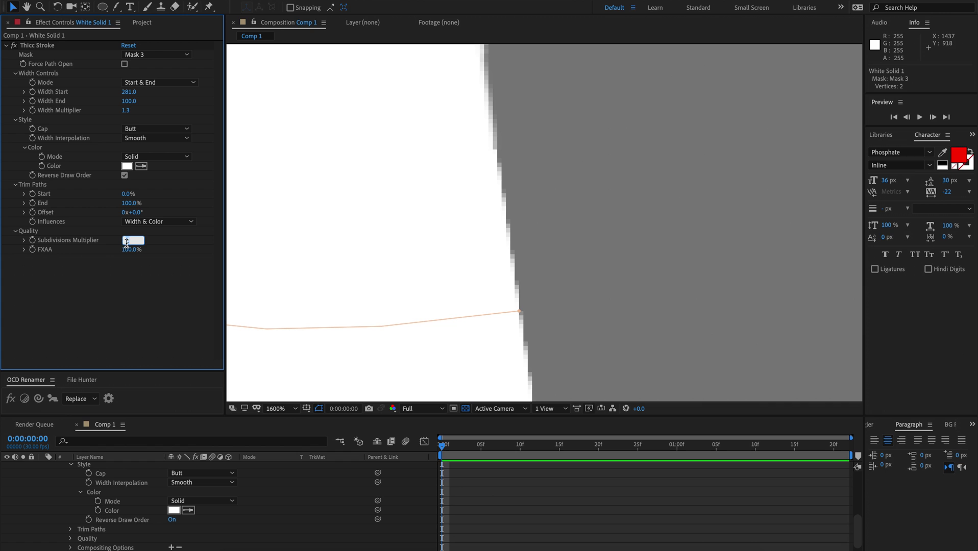
type("5")
key("Return")
key("space")
left_click_drag(367, 233, 418, 265)
scroll(418, 265, "down", 5)
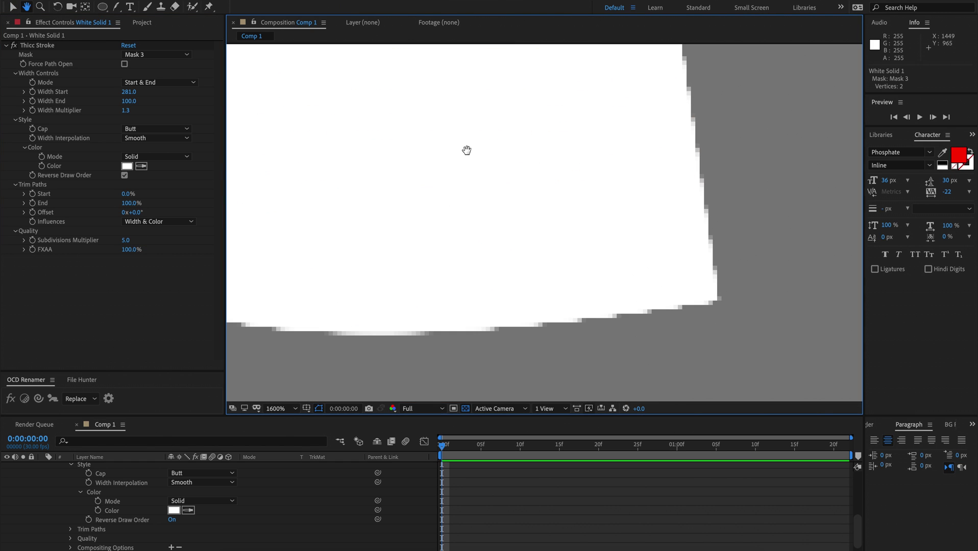
left_click_drag(426, 216, 421, 292)
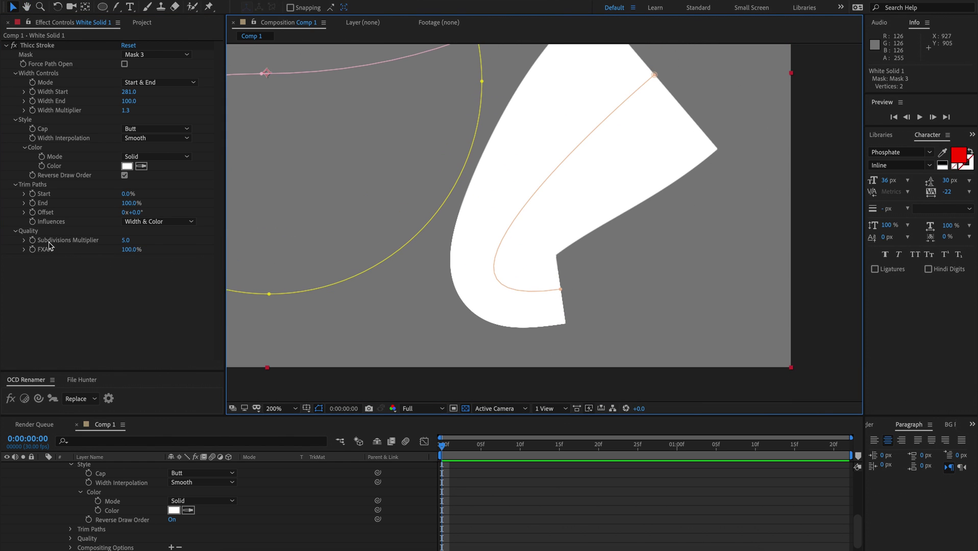
Step: Return Subdivisions Multiplier to 1.0 and recentre the stroke in view
left_click(126, 240)
type("1")
key("Return")
left_click_drag(407, 222, 460, 308)
scroll(460, 305, "down", 2)
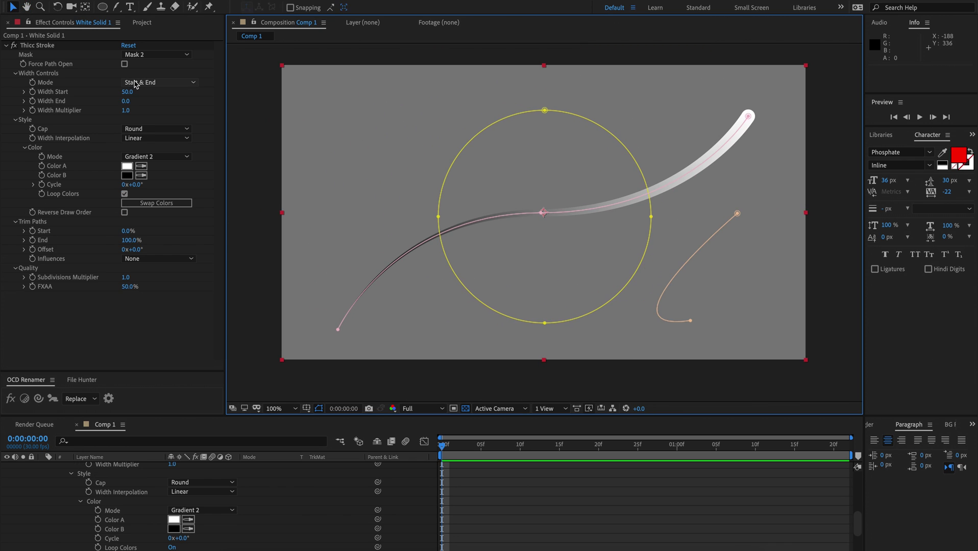
Step: Change the Thicc Stroke Width Controls Mode to Vertex Feather
left_click(143, 82)
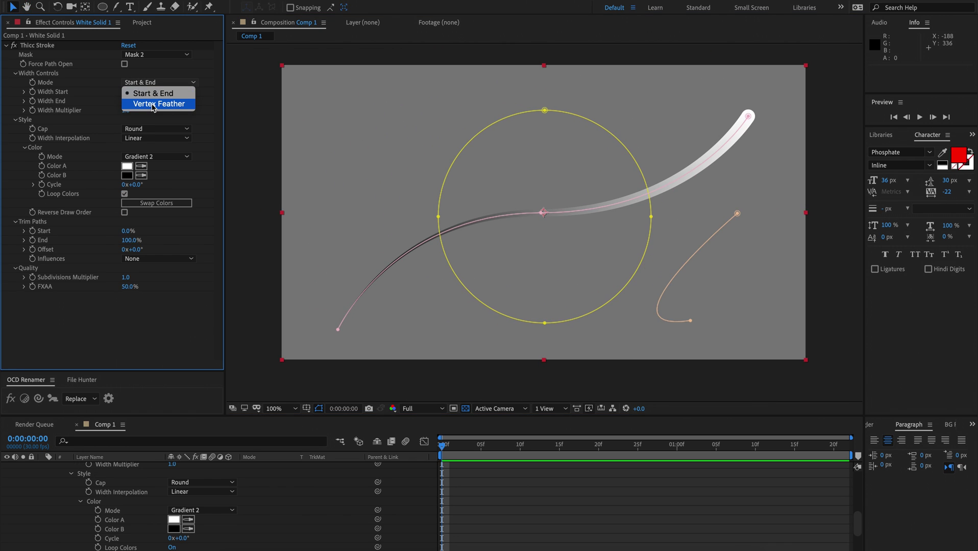
left_click(162, 104)
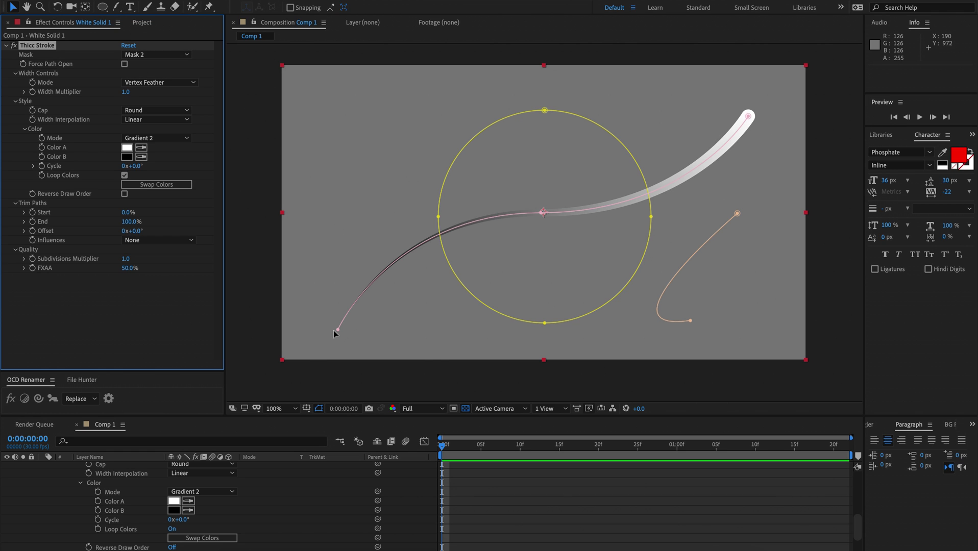
left_click(121, 7)
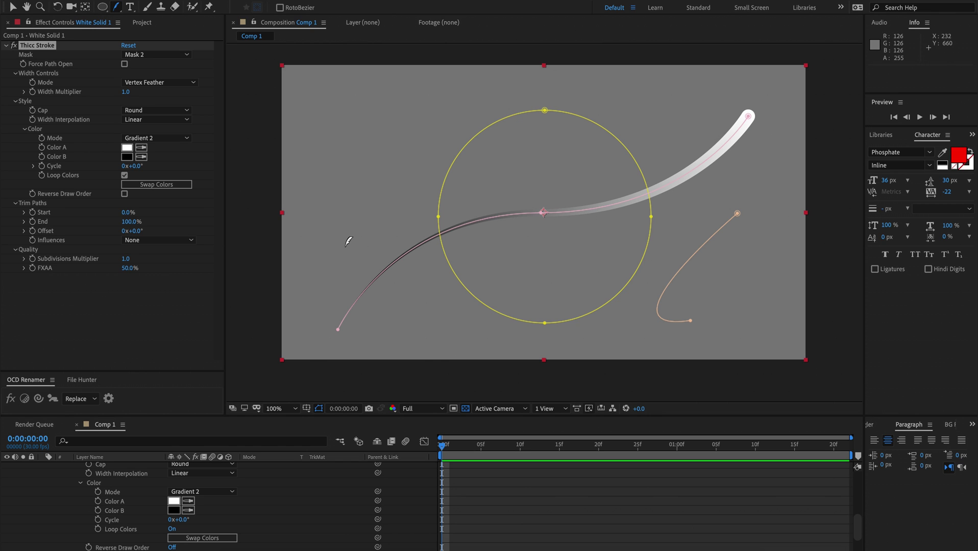
Step: Close Mask 2 by joining its end vertex to its start vertex
key("v")
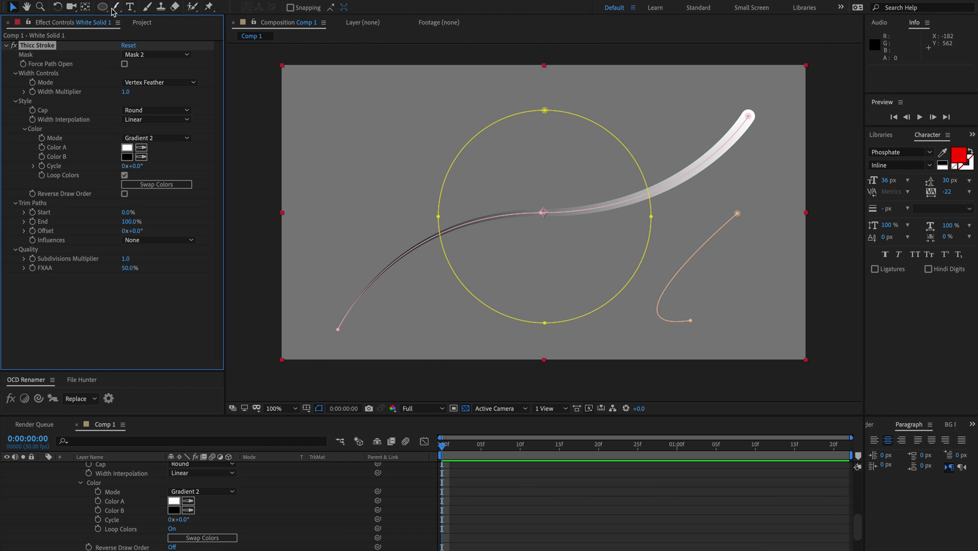
left_click_drag(114, 7, 149, 6)
left_click(335, 330)
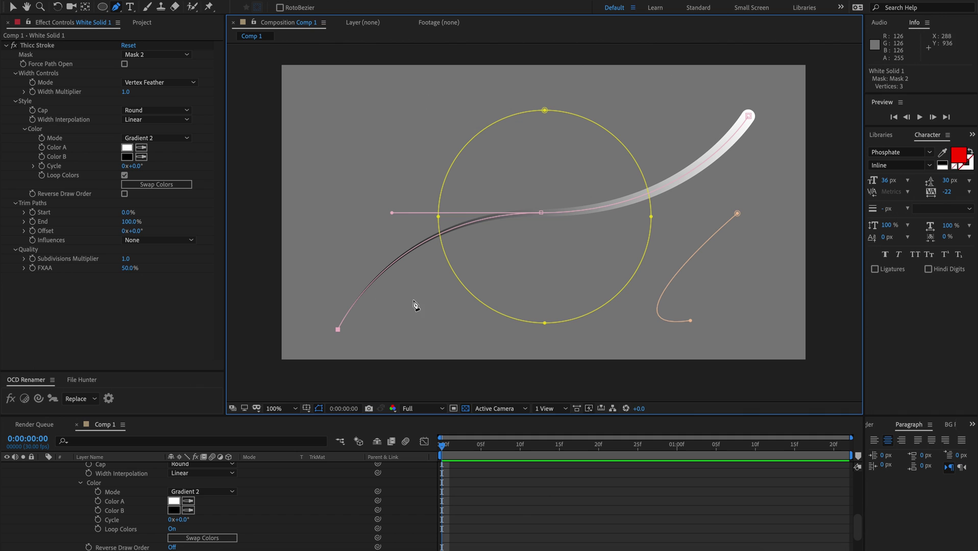
left_click(748, 117)
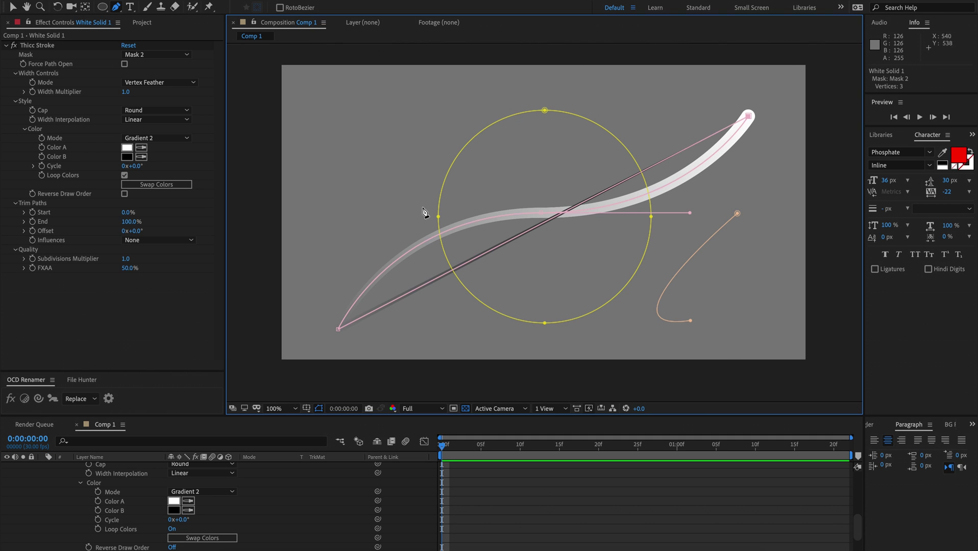
Step: Enable Force Path Open so the stroke still renders as an open curve
key("v")
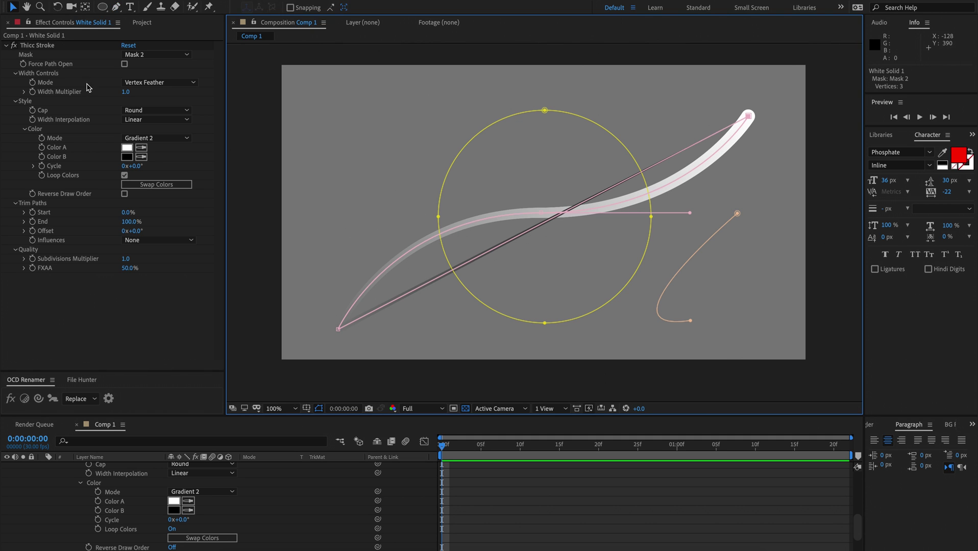
left_click(124, 64)
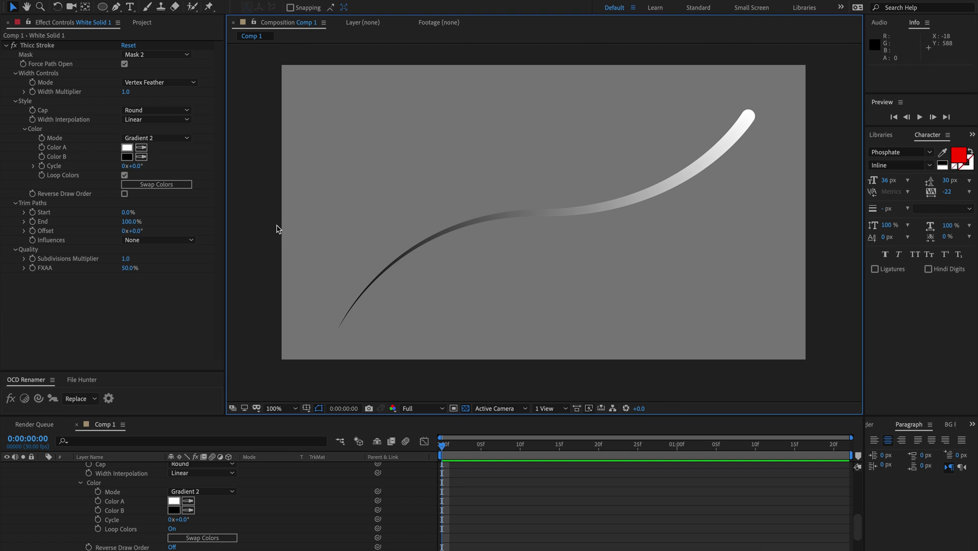
left_click(435, 243)
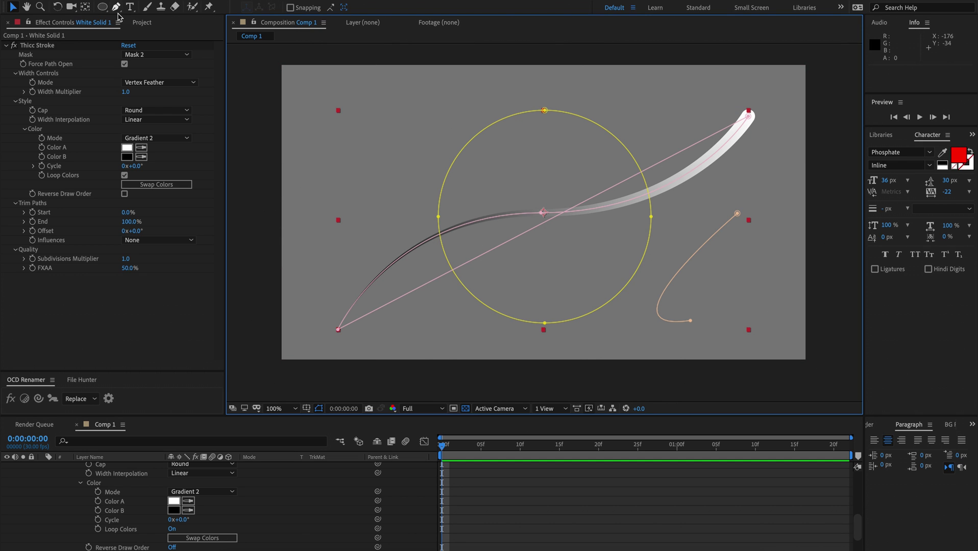
Step: Drag three feather points off Mask 2 to vary the stroke width
left_click_drag(112, 11, 158, 60)
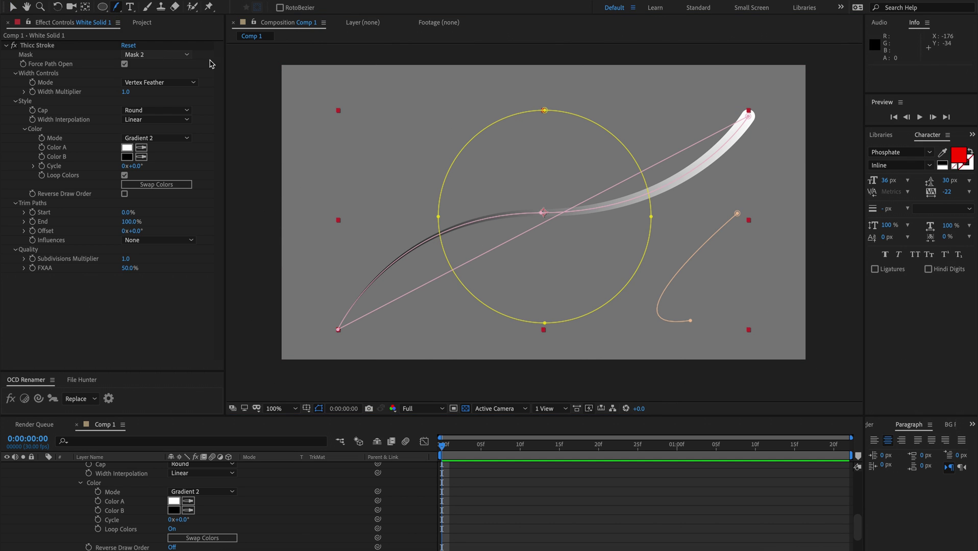
left_click(515, 211)
mouse_move(505, 214)
left_mouse_down()
mouse_move(491, 206)
mouse_move(418, 221)
left_mouse_up()
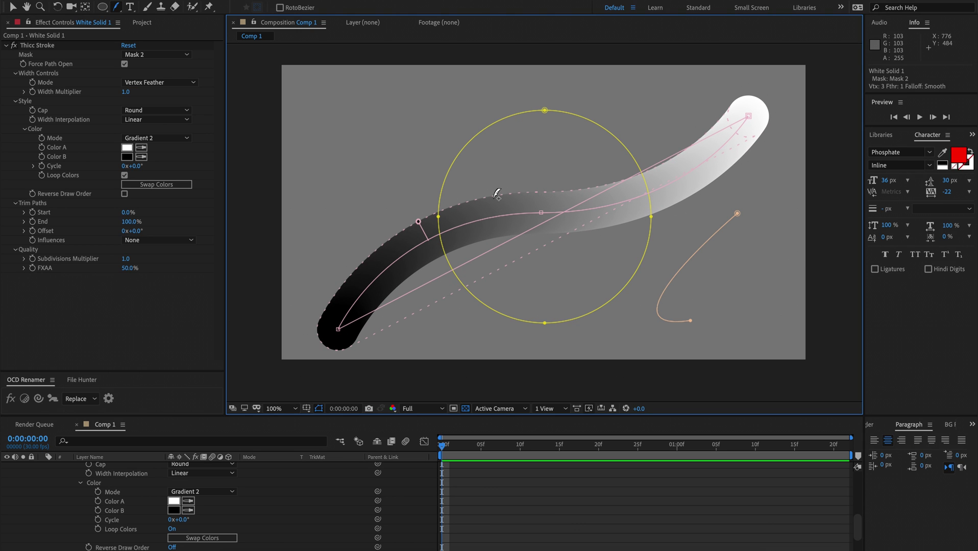
left_click_drag(498, 195, 494, 214)
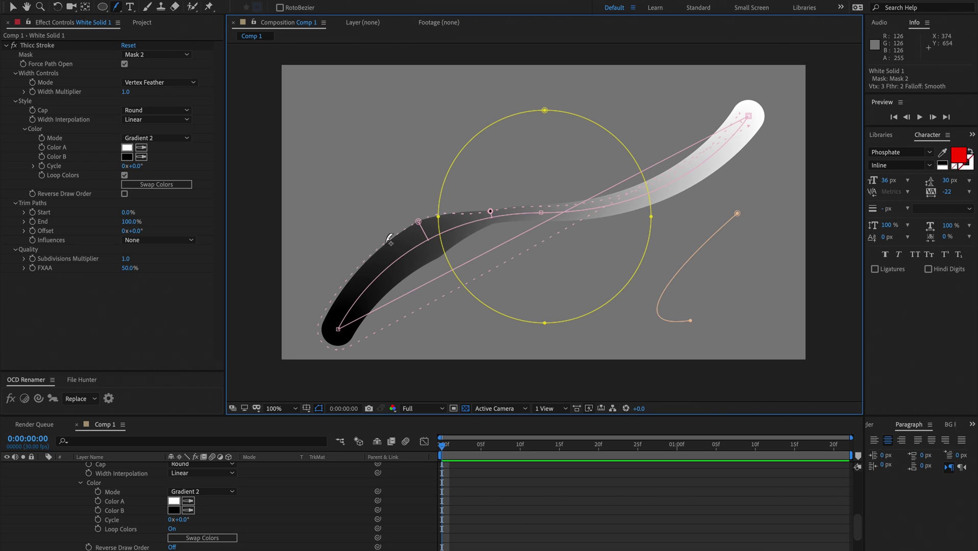
left_click_drag(390, 243, 385, 259)
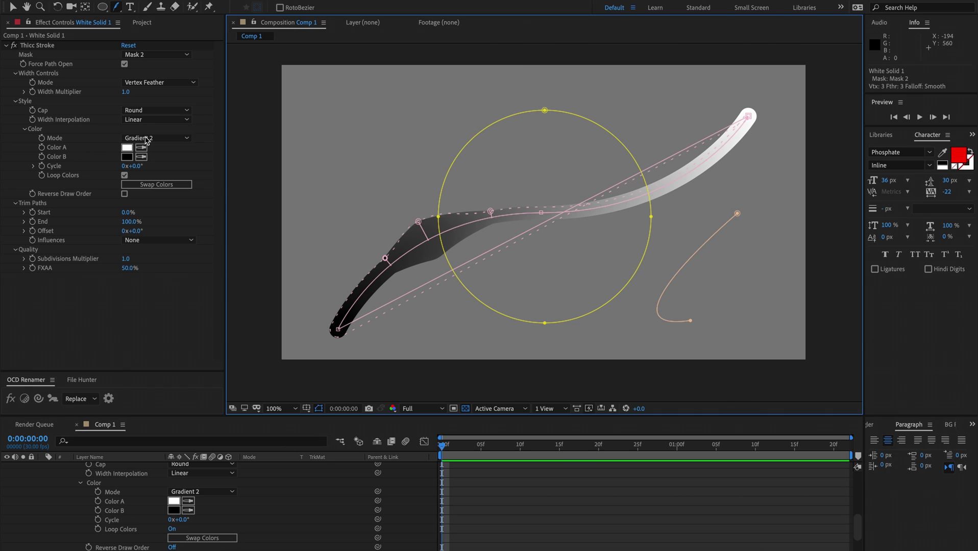
Step: Set Width Interpolation to Smooth for a bulging gradient curve
left_click(140, 123)
left_click(138, 137)
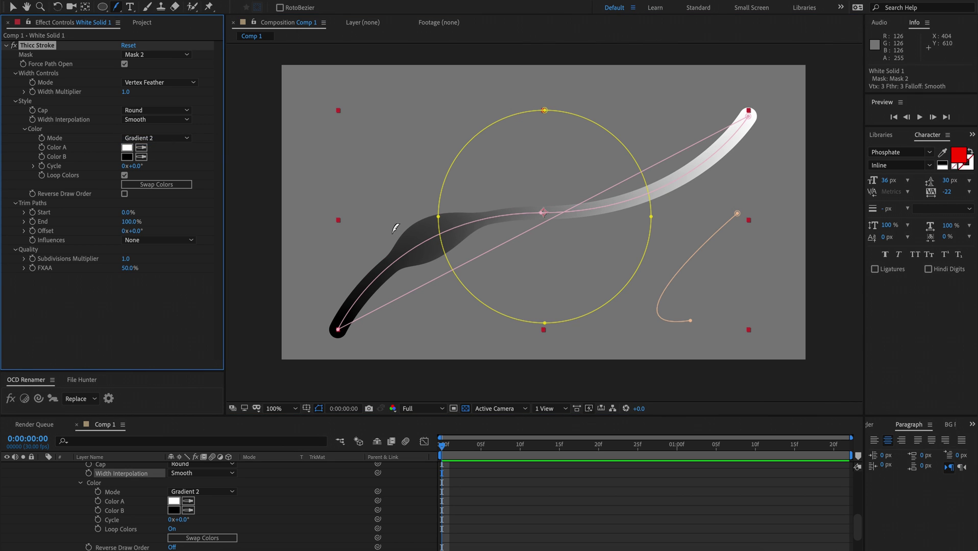
left_click_drag(396, 234, 420, 235)
key("v")
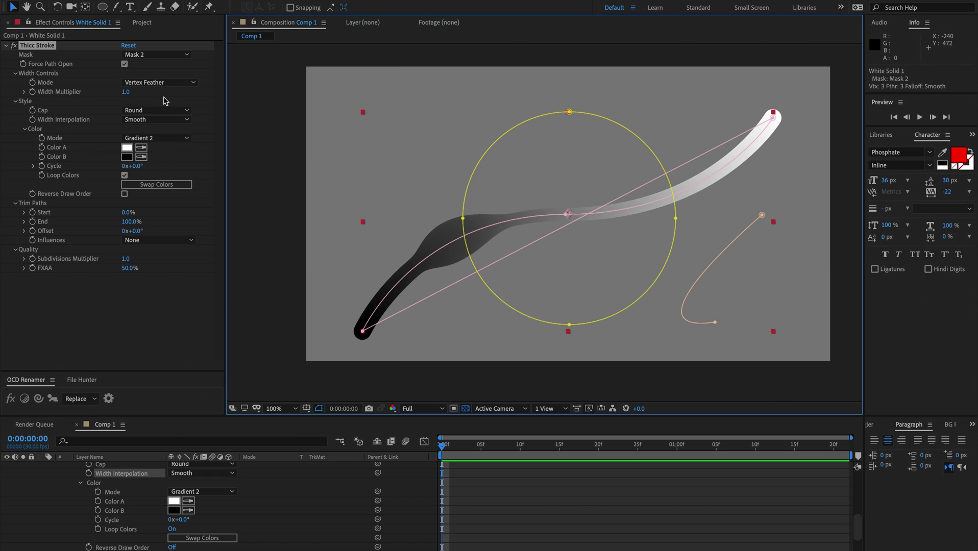
left_click(156, 83)
left_click(153, 106)
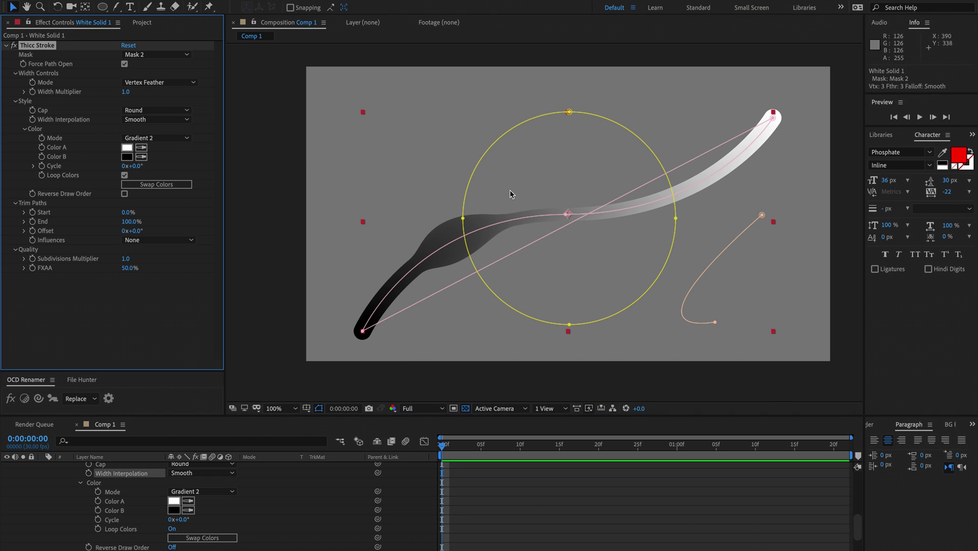
left_click_drag(532, 227, 513, 242)
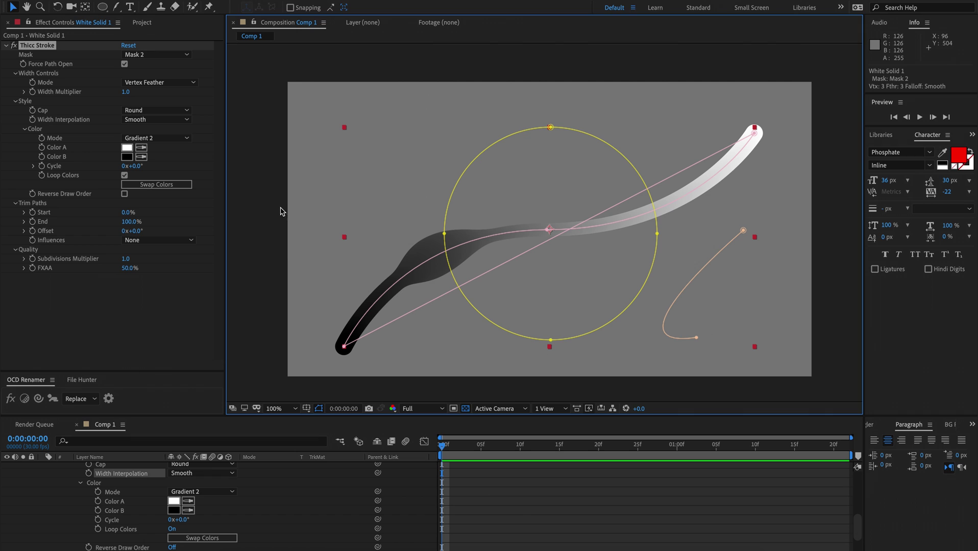
left_click_drag(125, 91, 300, 117)
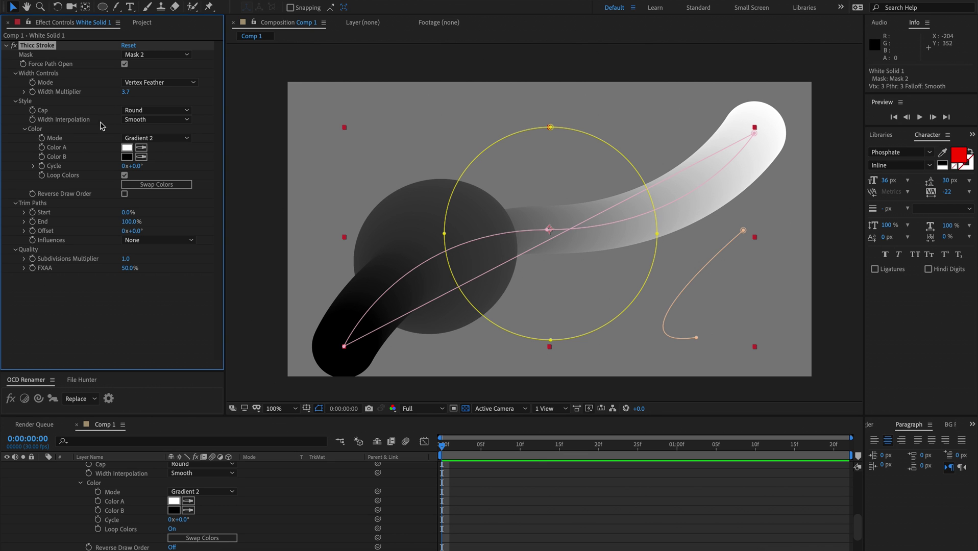
left_click(125, 94)
type("1")
key("Return")
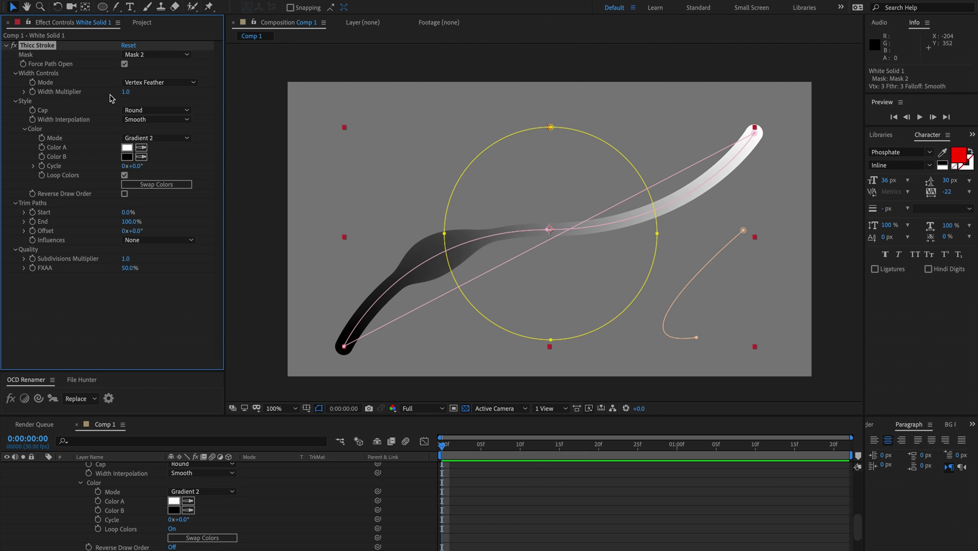
left_click(277, 240)
left_click(274, 241)
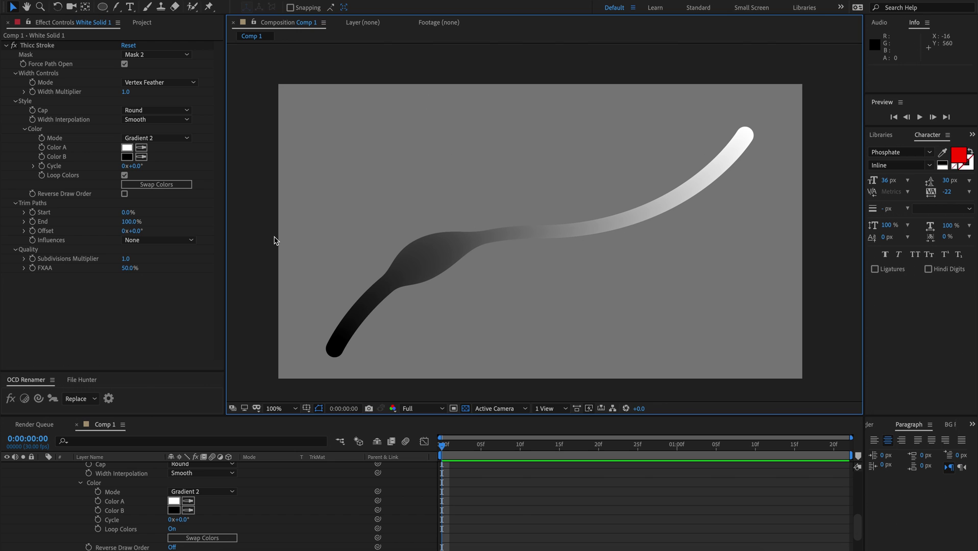
left_click(45, 48)
left_click(233, 244)
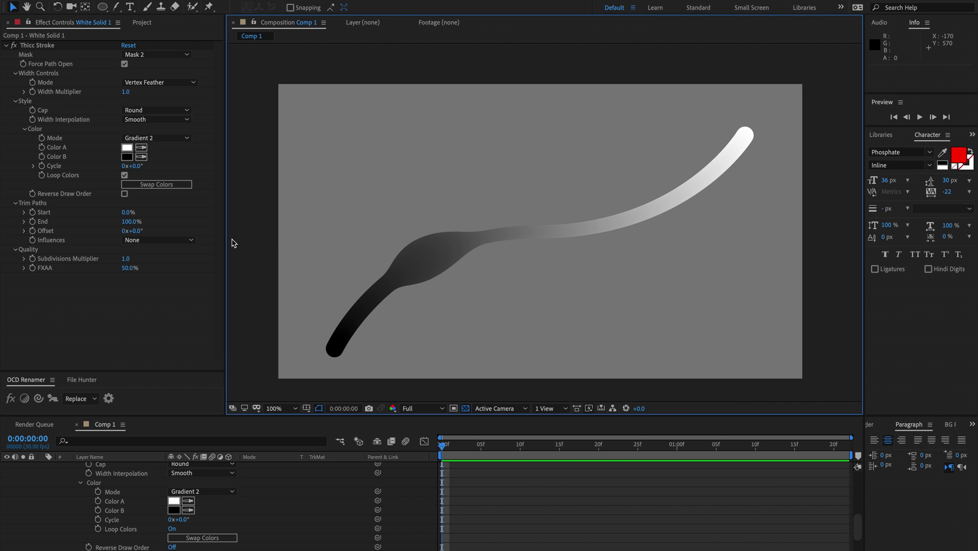